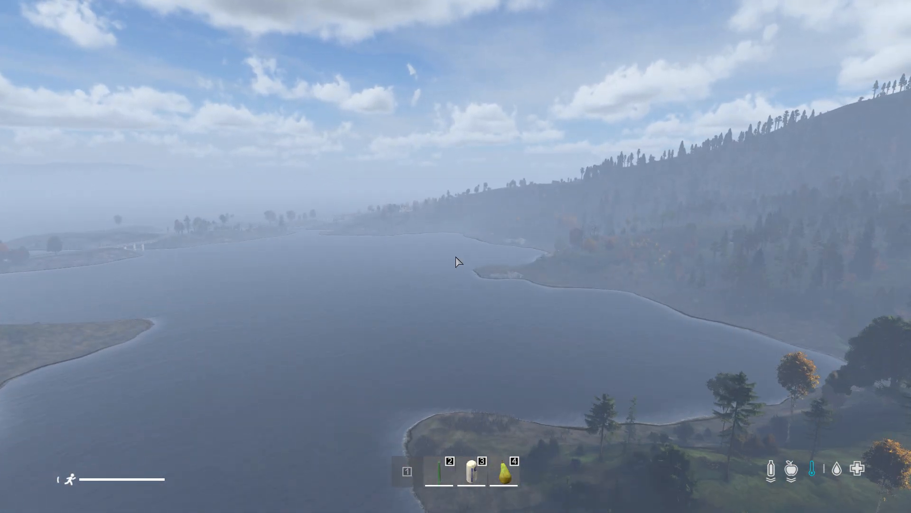
Check Novikostok's northern coast and airport on the ZomBerry admin map, then back out to the pause menu.
key("Insert")
left_click(604, 51)
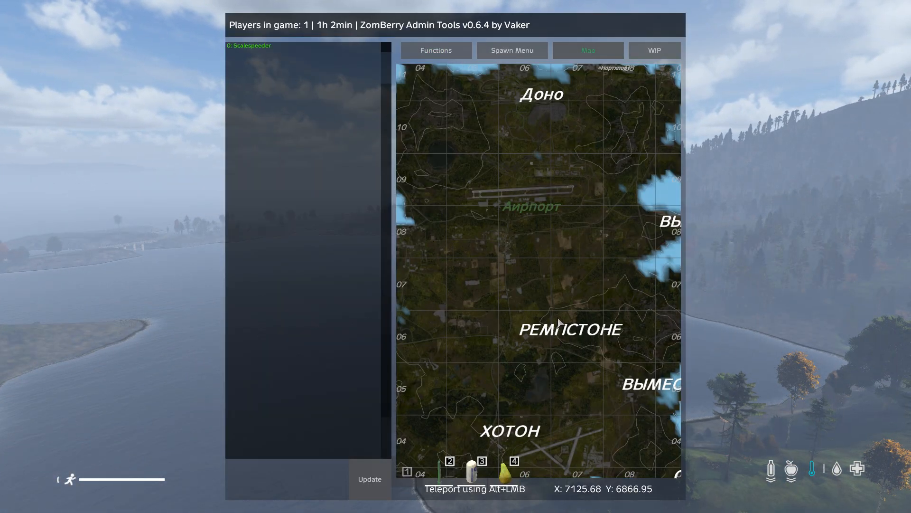
scroll(529, 212, "up", 3)
mouse_move(529, 212)
left_mouse_down()
mouse_move(580, 421)
mouse_move(605, 293)
mouse_move(583, 307)
mouse_move(577, 290)
mouse_move(490, 257)
mouse_move(516, 240)
mouse_move(474, 271)
mouse_move(472, 297)
mouse_move(541, 324)
mouse_move(569, 378)
mouse_move(456, 342)
mouse_move(520, 173)
mouse_move(555, 356)
mouse_move(533, 315)
left_mouse_up()
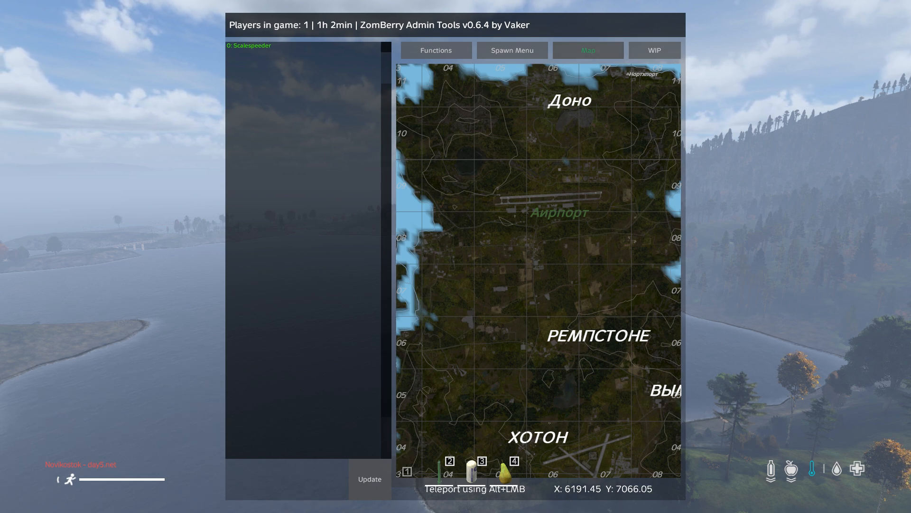
key("Escape")
key("Escape")
Choose EXIT so the server-leave countdown starts running.
left_click(763, 360)
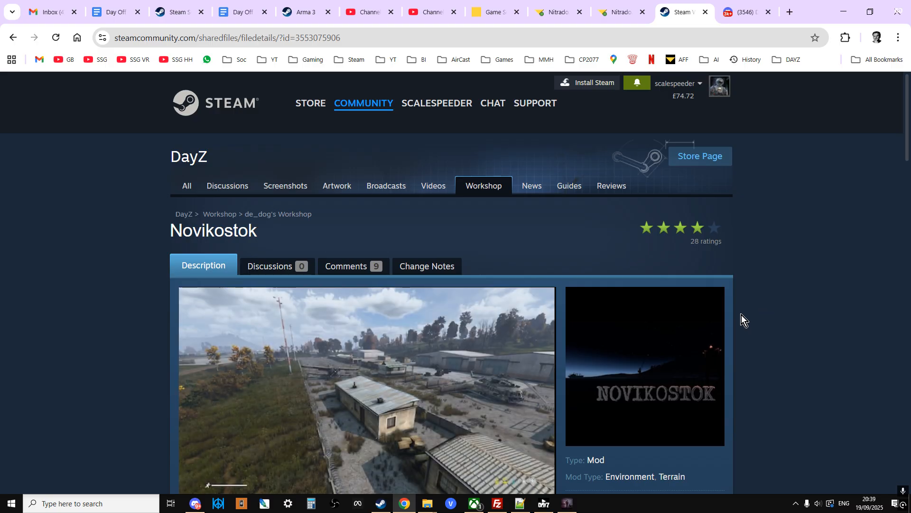
scroll(554, 342, "down", 3)
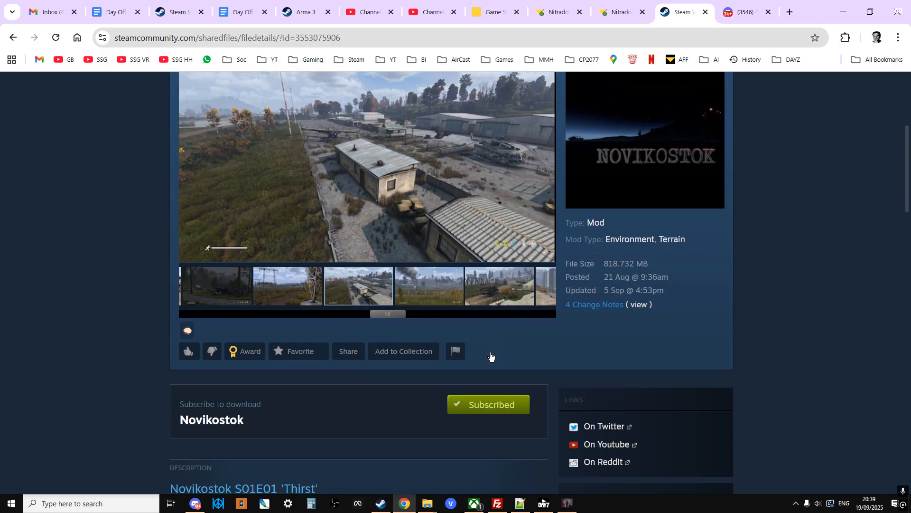
scroll(491, 356, "down", 1)
scroll(492, 352, "down", 2)
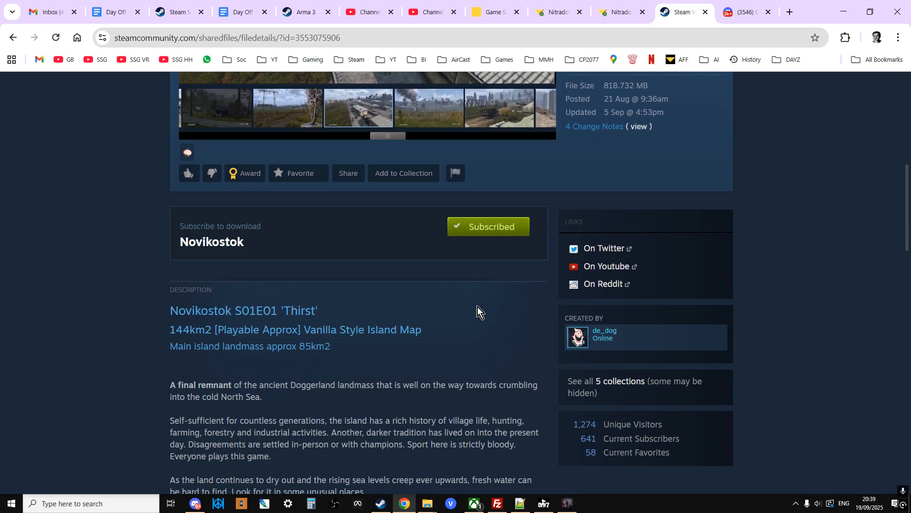
scroll(615, 308, "down", 3)
scroll(614, 309, "down", 2)
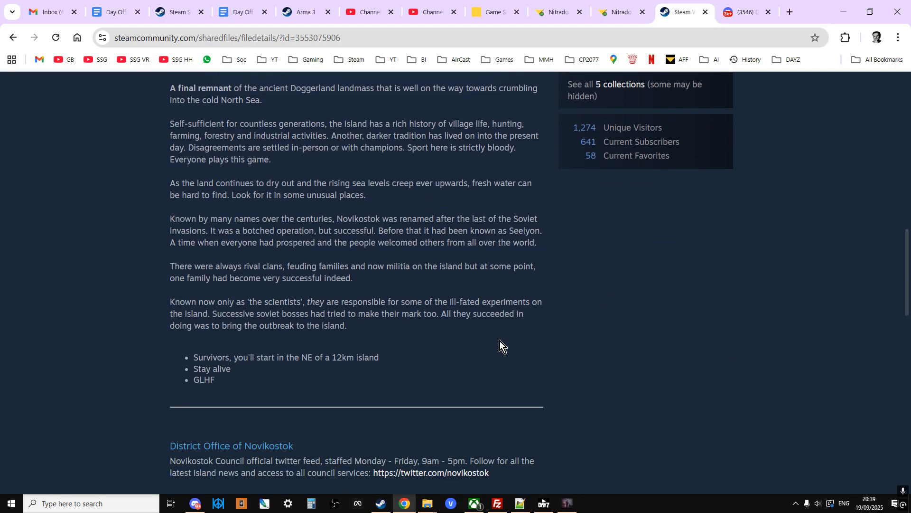
scroll(500, 342, "down", 1)
scroll(500, 341, "down", 1)
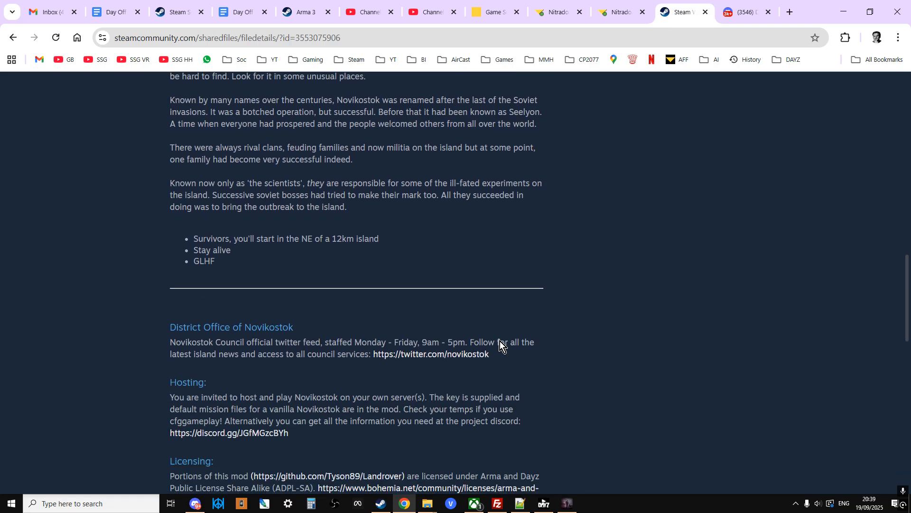
scroll(499, 340, "down", 1)
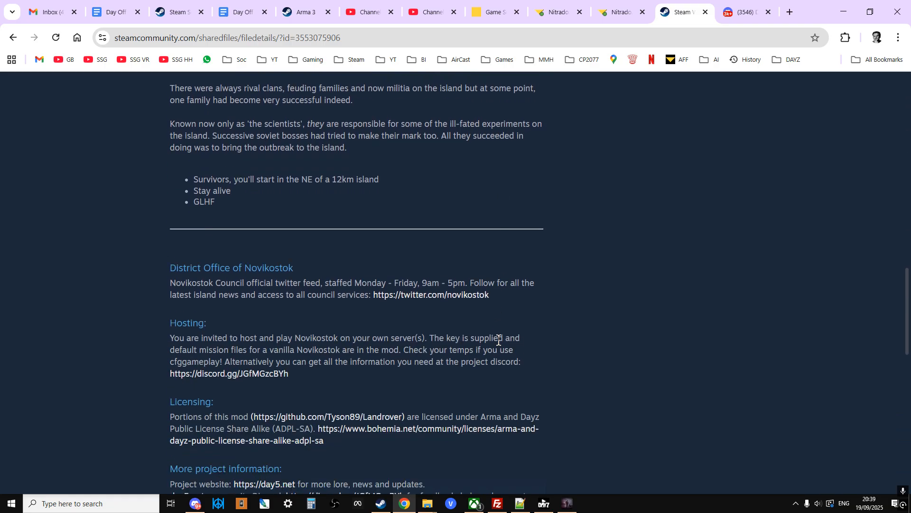
scroll(492, 350, "down", 2)
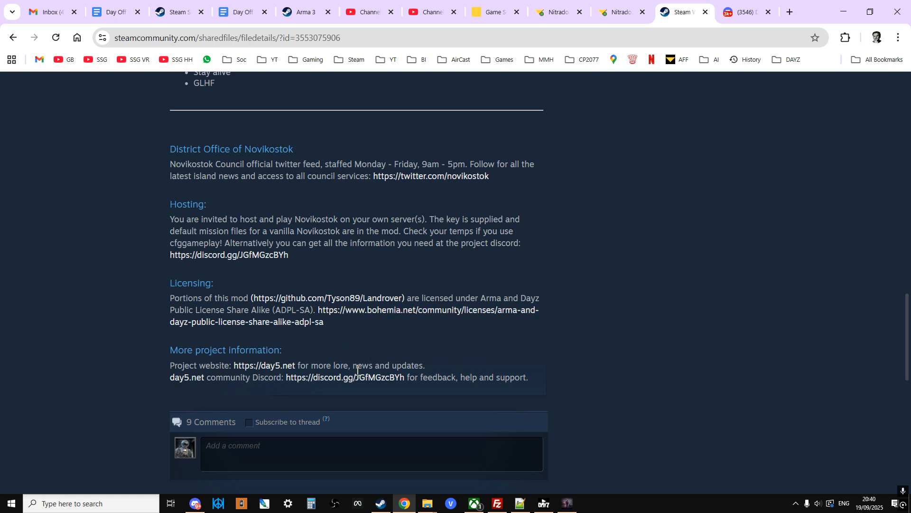
scroll(404, 367, "up", 4)
scroll(405, 367, "up", 4)
scroll(404, 367, "up", 5)
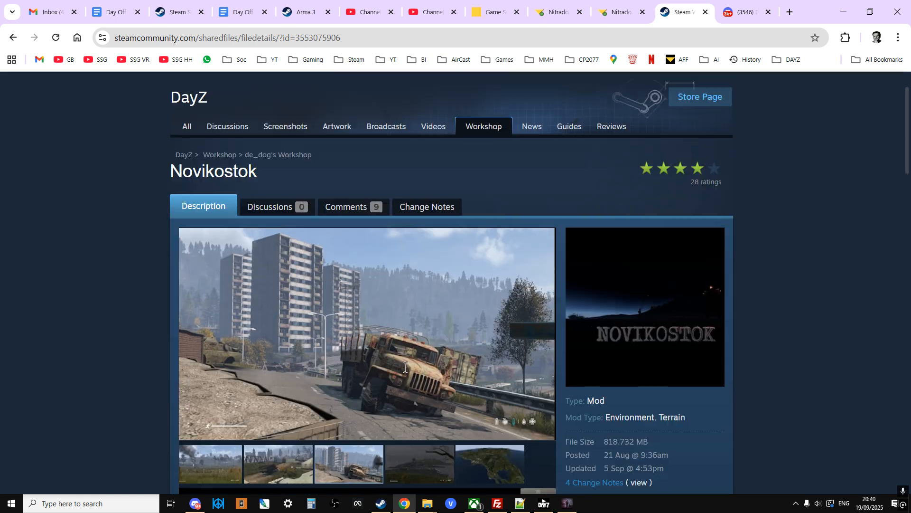
scroll(405, 367, "up", 3)
mouse_move(367, 335)
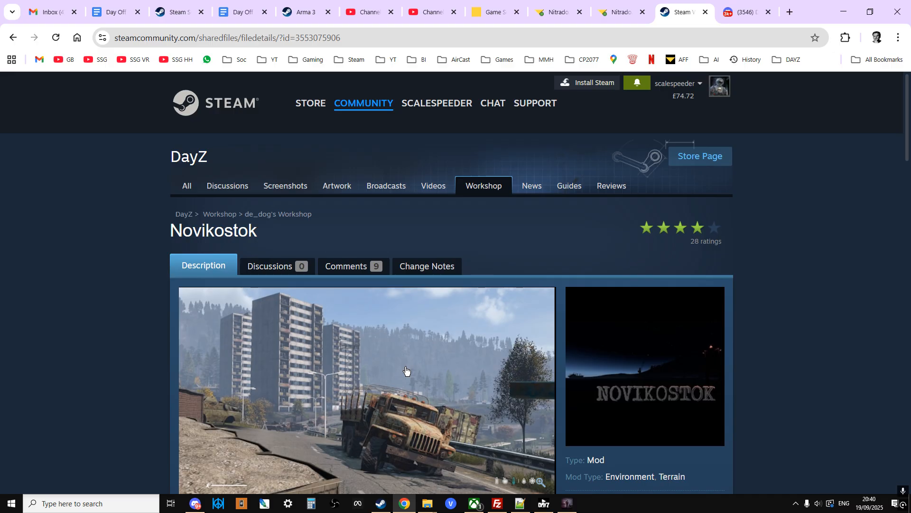
Glance at the novikostok Discord channel and the Workshop page, then quit DayZ with YES.
left_click(748, 11)
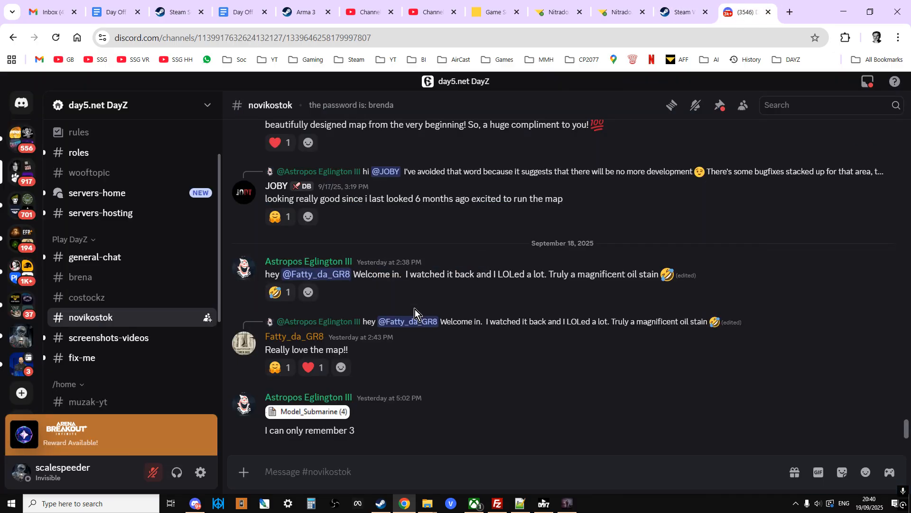
mouse_move(269, 415)
left_click(682, 12)
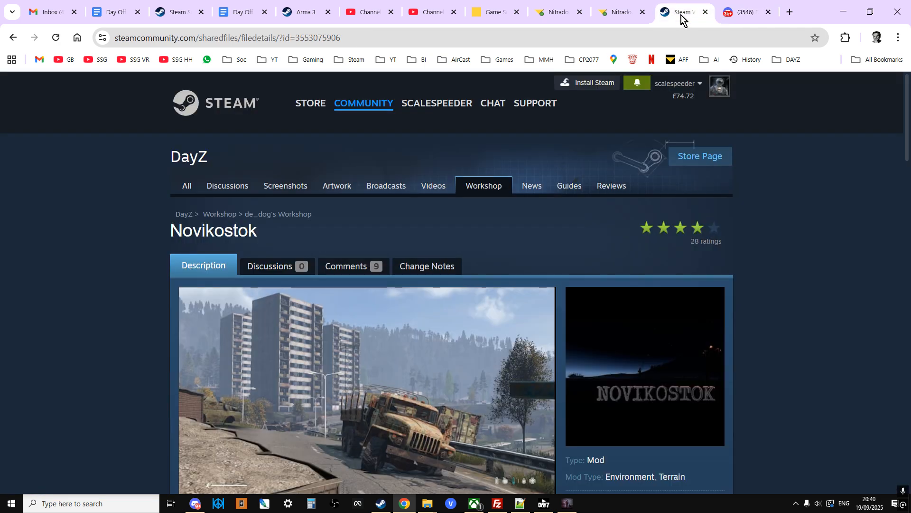
left_click(568, 503)
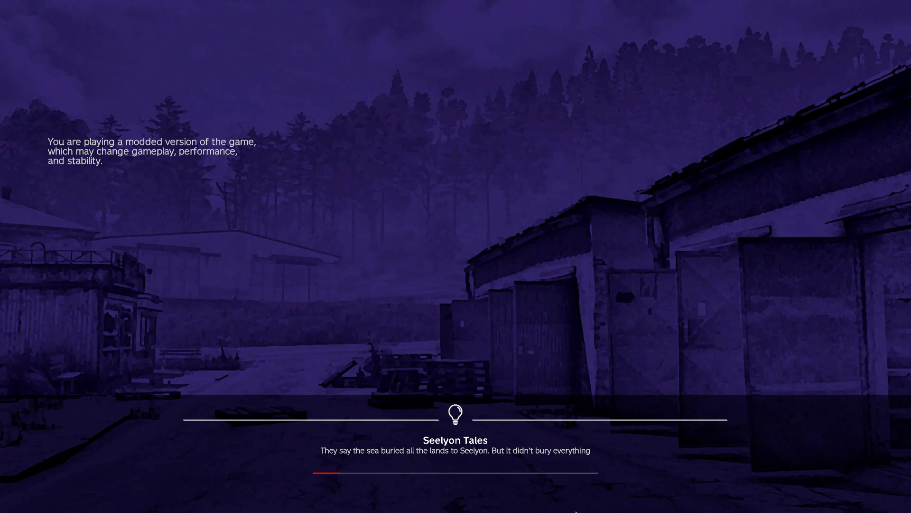
key("Escape")
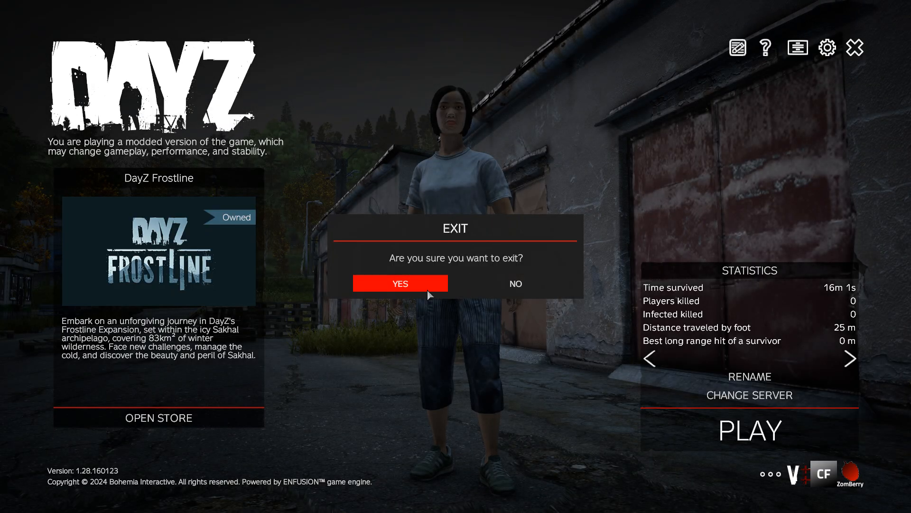
left_click(428, 289)
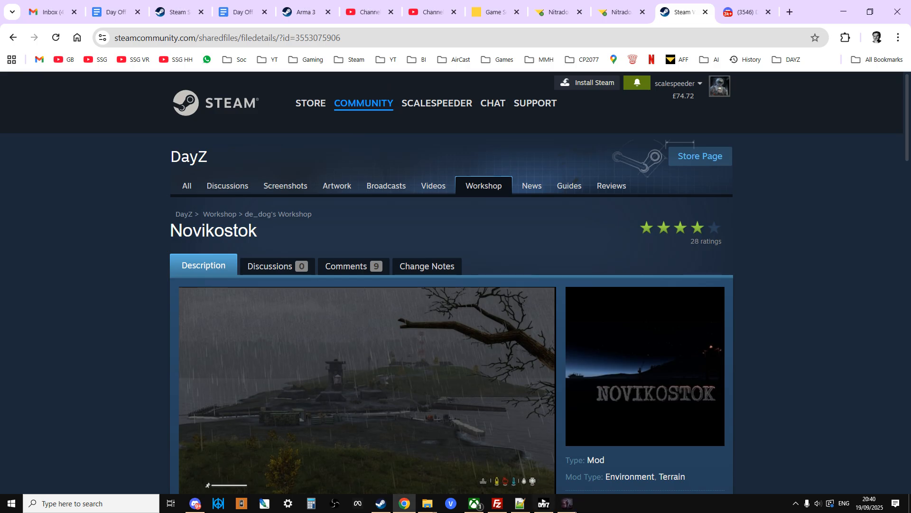
Bring up the DayZ launcher's MODS list showing CF, VPPAdminTools, Novikostok and ZomBerry Admin Tools.
left_click(544, 504)
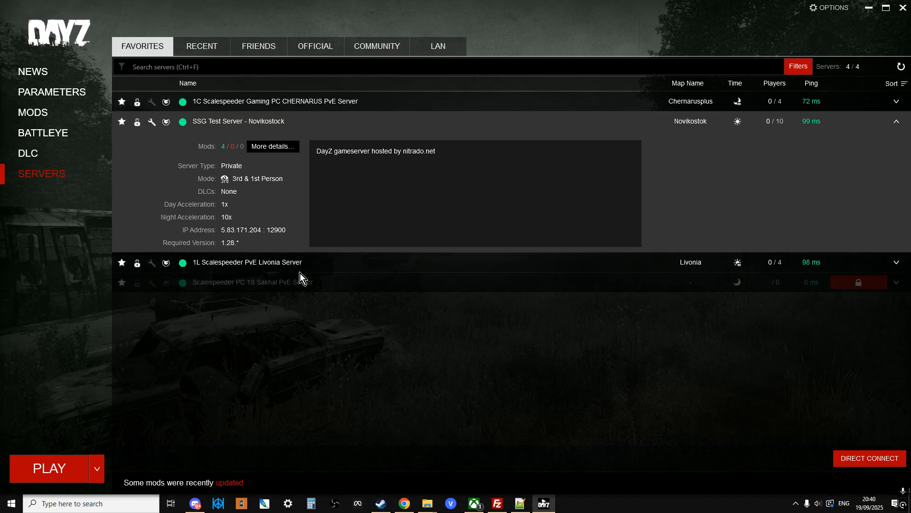
left_click(51, 118)
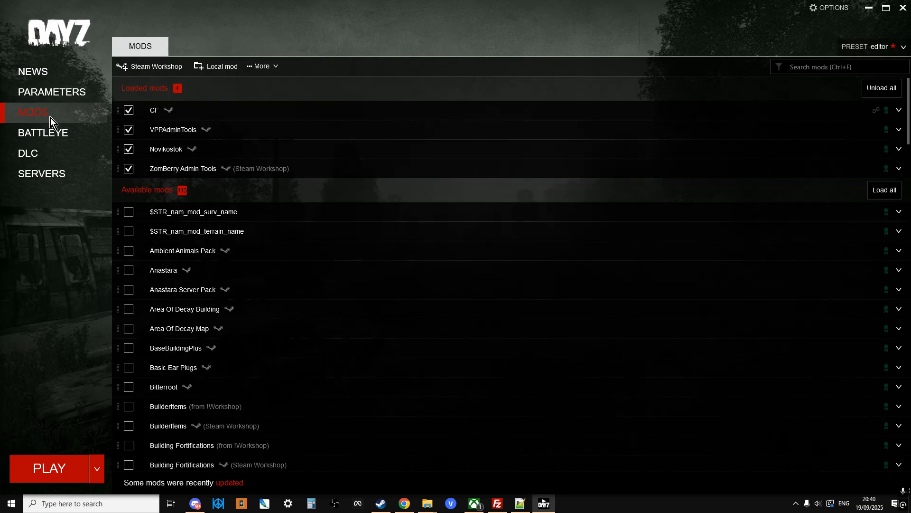
Review the Nitrado server's Additional mods list and map novikostok, then go to the Dashboard.
left_click(406, 503)
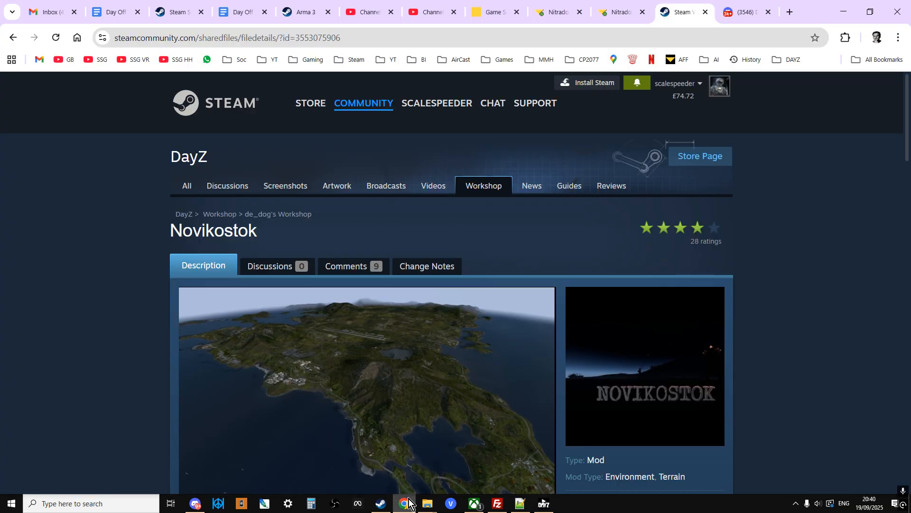
left_click(493, 12)
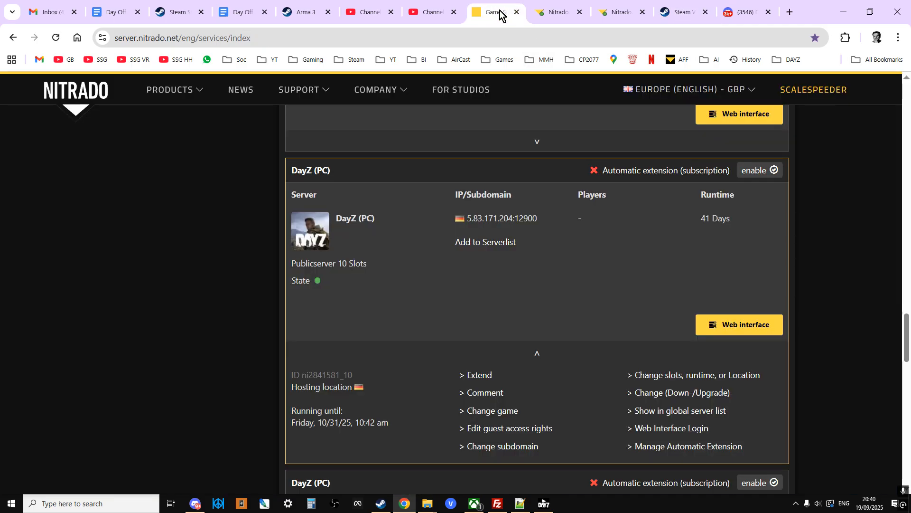
left_click(554, 12)
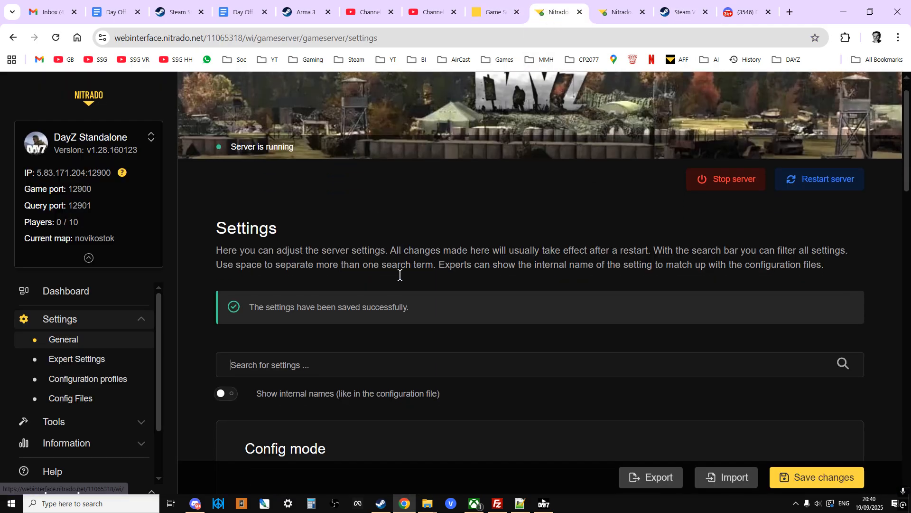
scroll(399, 275, "down", 4)
scroll(400, 275, "down", 4)
scroll(400, 275, "down", 5)
scroll(400, 275, "down", 5)
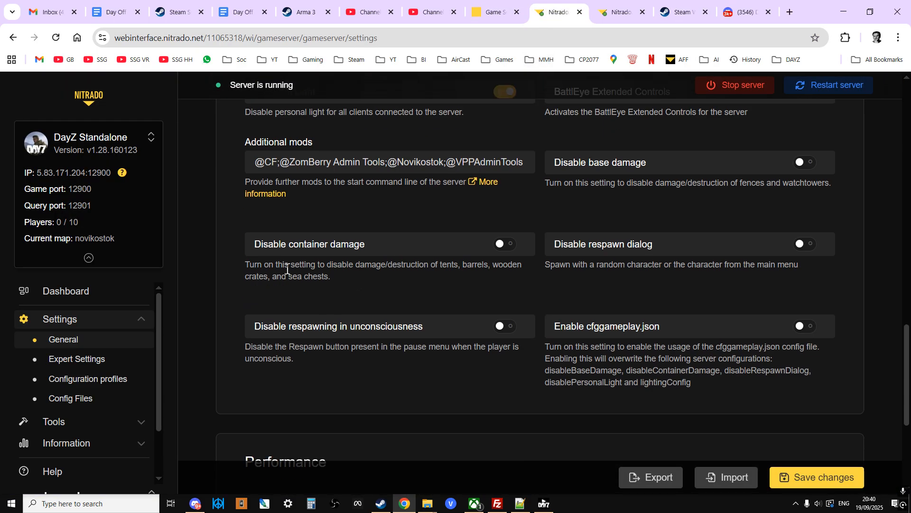
left_click(70, 291)
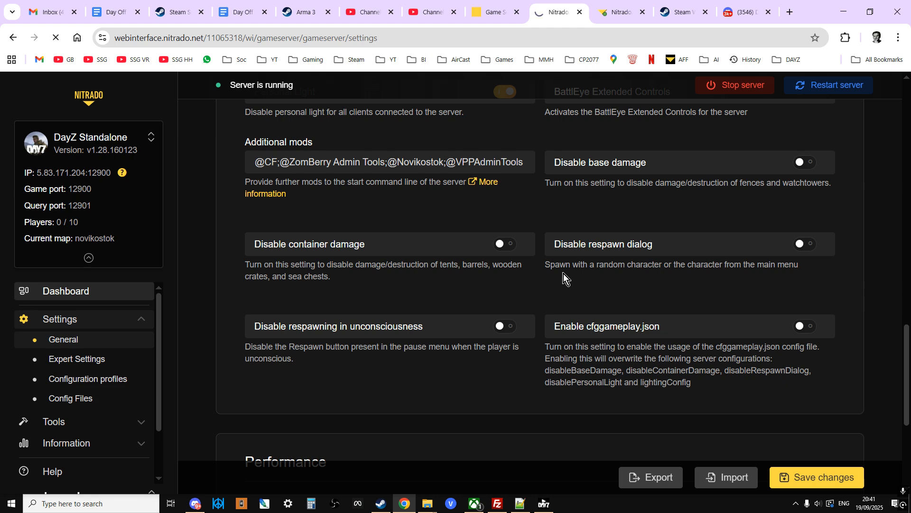
scroll(564, 274, "down", 3)
scroll(563, 273, "down", 2)
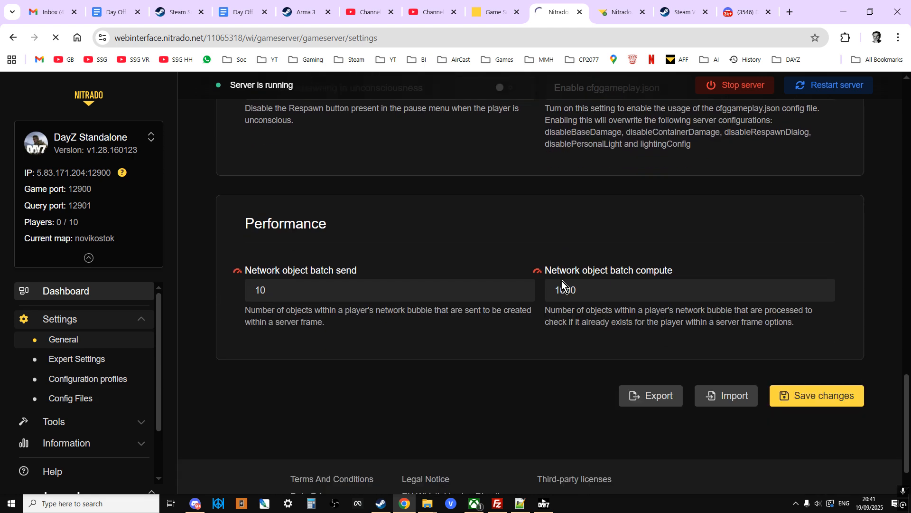
scroll(561, 302, "down", 1)
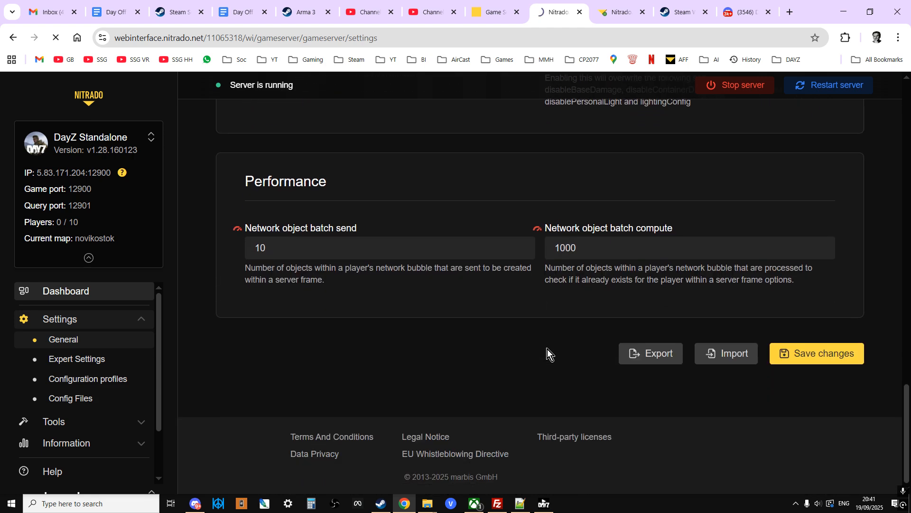
Close the Discord tab and return to the Nitrado dashboard's FTP credentials.
left_click(745, 12)
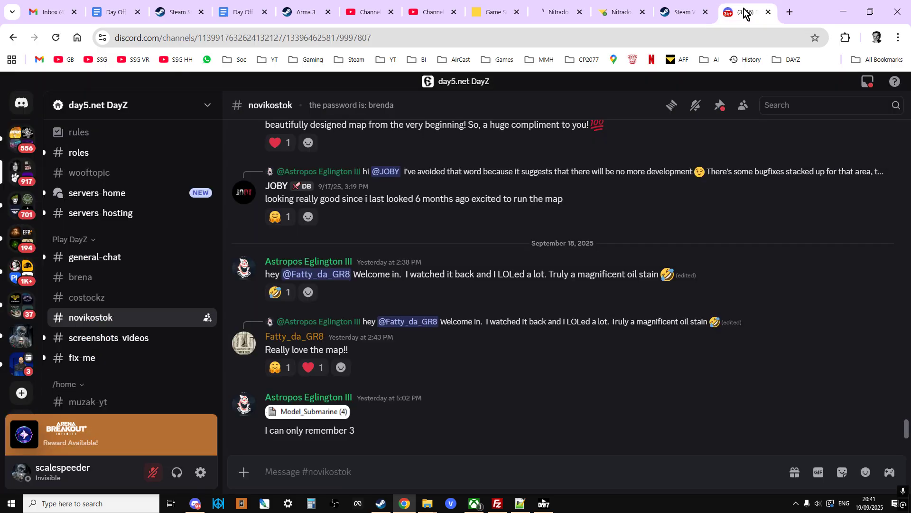
left_click(769, 12)
left_click(606, 11)
scroll(609, 290, "down", 5)
scroll(611, 296, "down", 5)
scroll(608, 304, "up", 3)
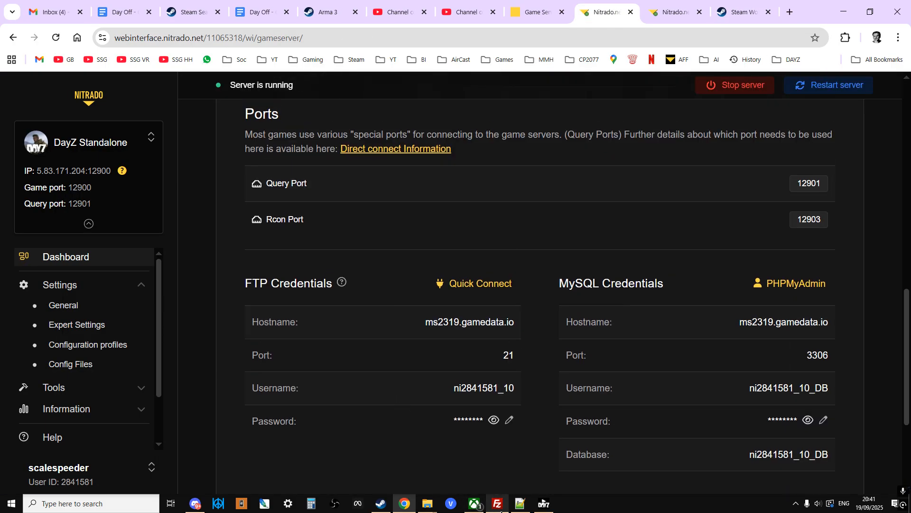
Check FileZilla's saved Novi test site host and login against the Nitrado FTP credentials.
left_click(498, 503)
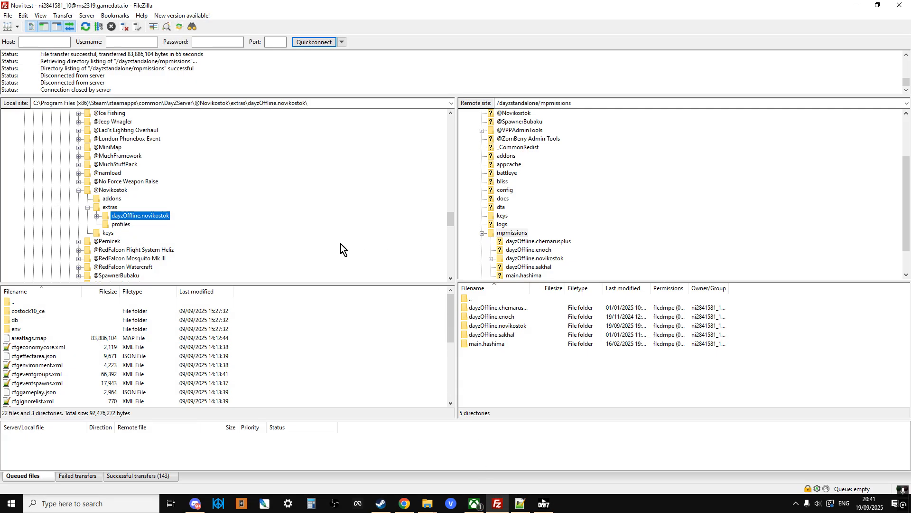
left_click(7, 15)
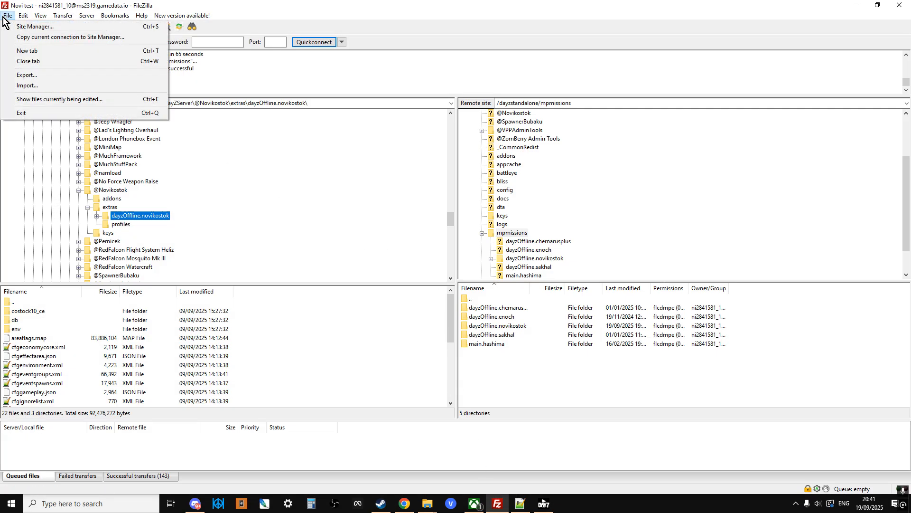
left_click(34, 27)
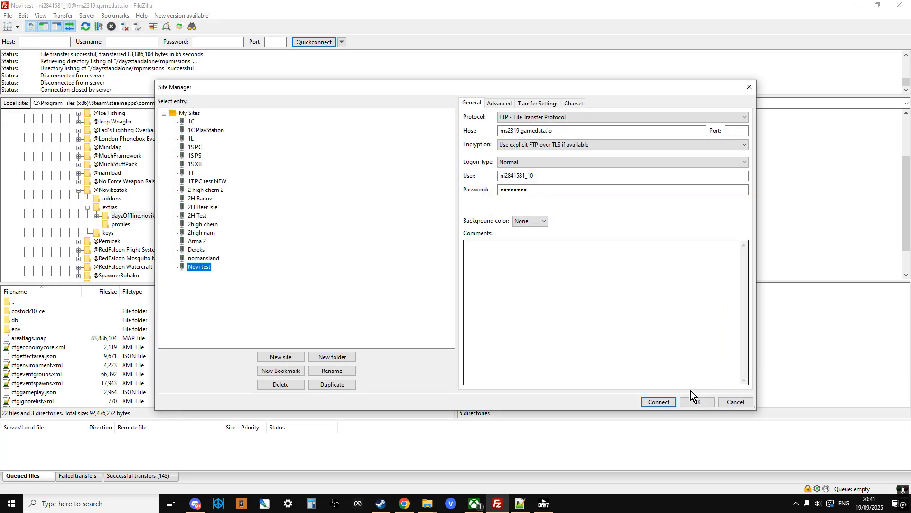
left_click(741, 404)
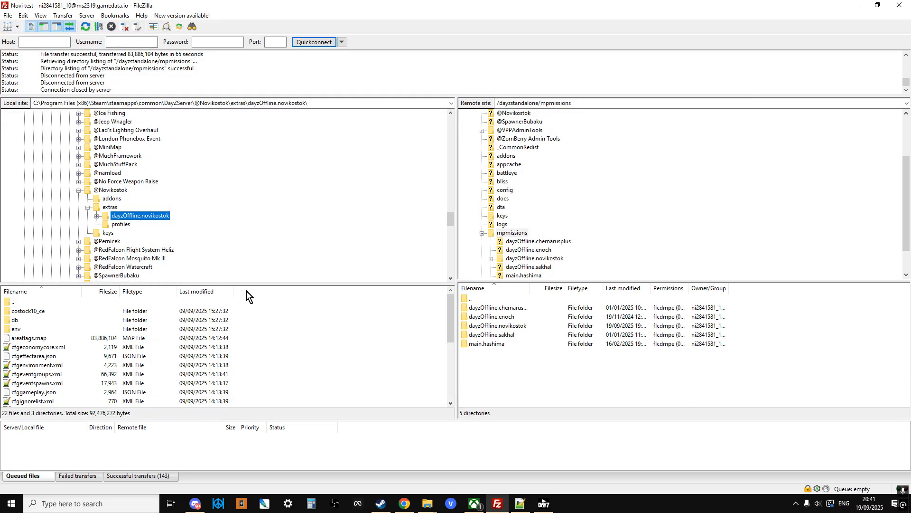
left_click(405, 503)
scroll(451, 290, "up", 4)
scroll(451, 290, "up", 2)
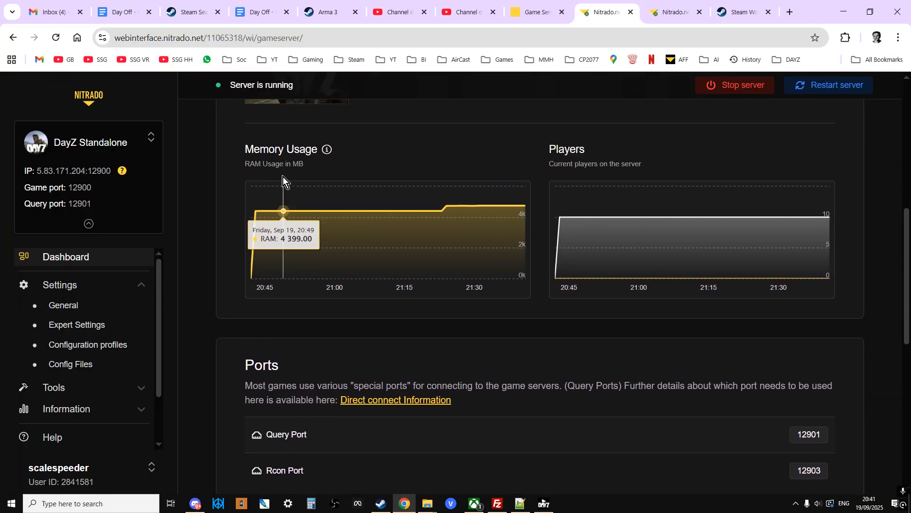
scroll(282, 176, "up", 3)
scroll(282, 177, "up", 2)
scroll(507, 206, "up", 2)
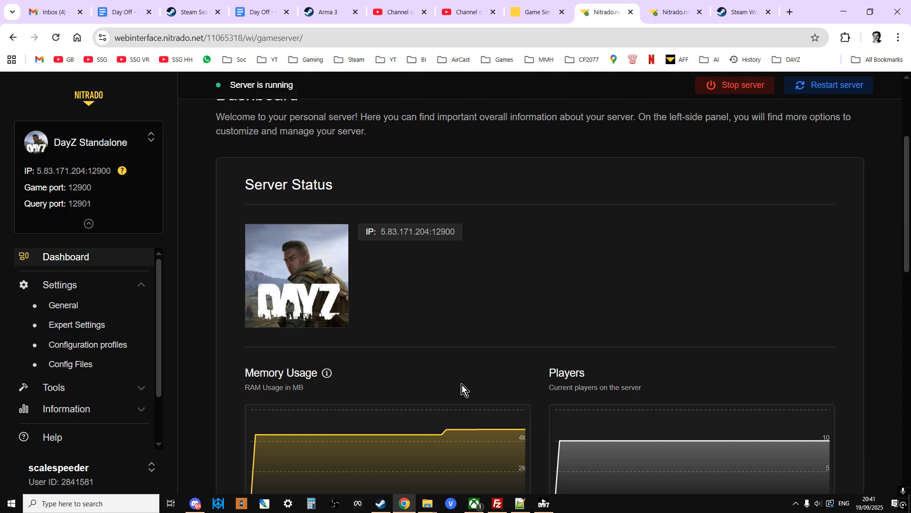
Open the Novikostok mod's folder on disk from the launcher, accepting the Workshop-cache 'I understand' warning.
left_click(545, 504)
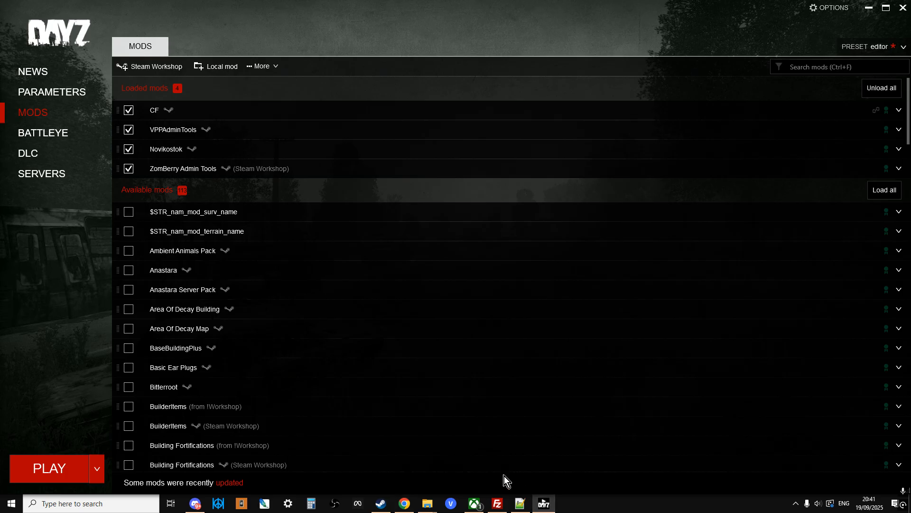
scroll(320, 281, "down", 2)
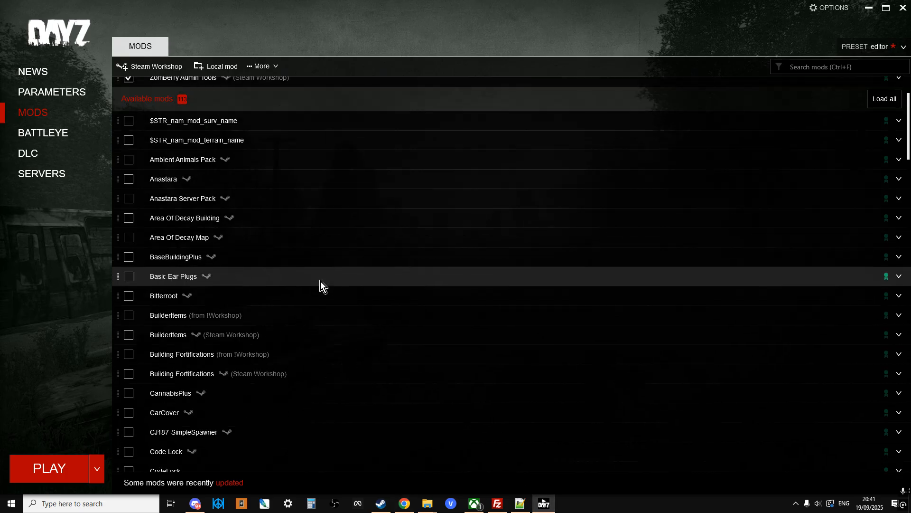
scroll(320, 281, "down", 2)
scroll(321, 282, "down", 2)
scroll(320, 281, "down", 1)
scroll(320, 282, "down", 2)
scroll(320, 282, "down", 3)
scroll(319, 283, "down", 3)
scroll(320, 288, "down", 2)
scroll(321, 297, "down", 2)
scroll(321, 301, "down", 1)
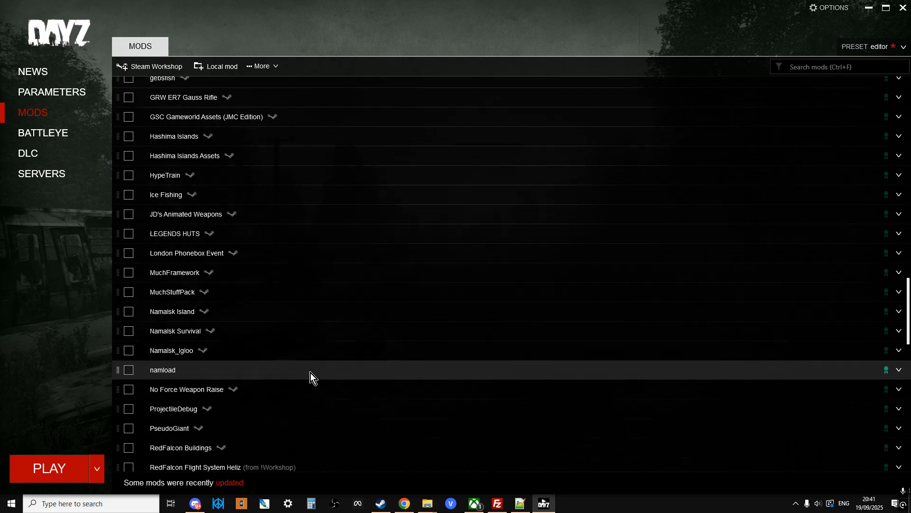
scroll(636, 361, "up", 1)
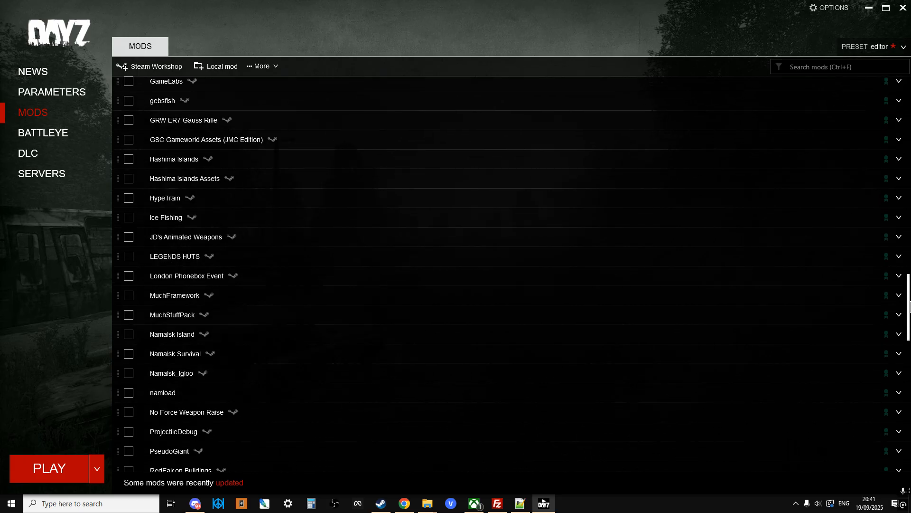
left_click_drag(909, 299, 899, 79)
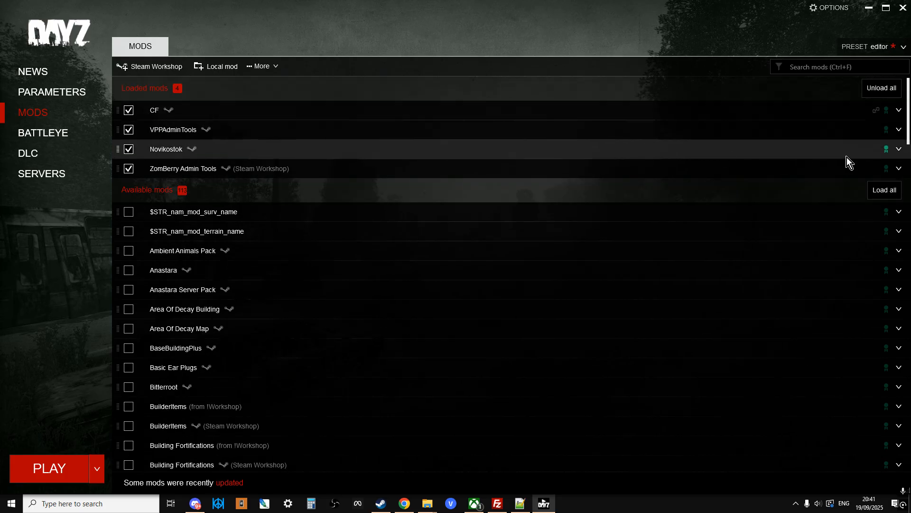
left_click(899, 149)
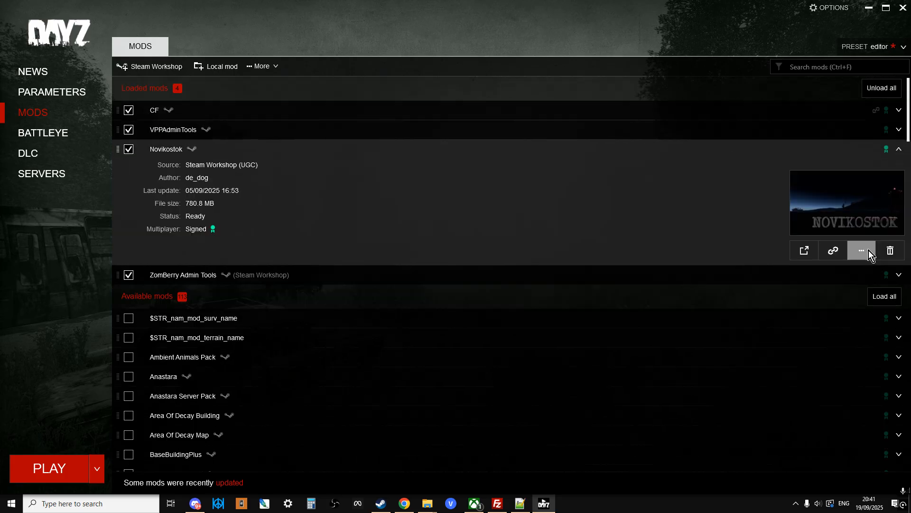
left_click(864, 250)
left_click(845, 289)
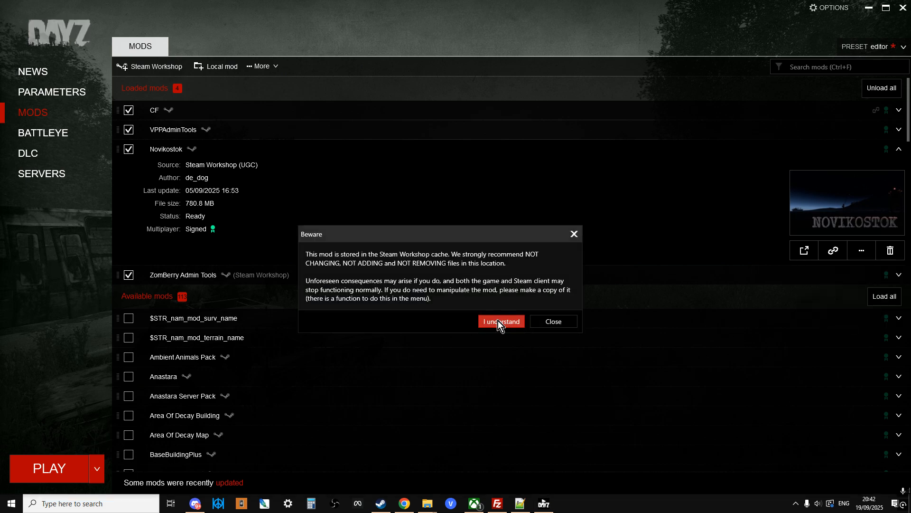
left_click(498, 321)
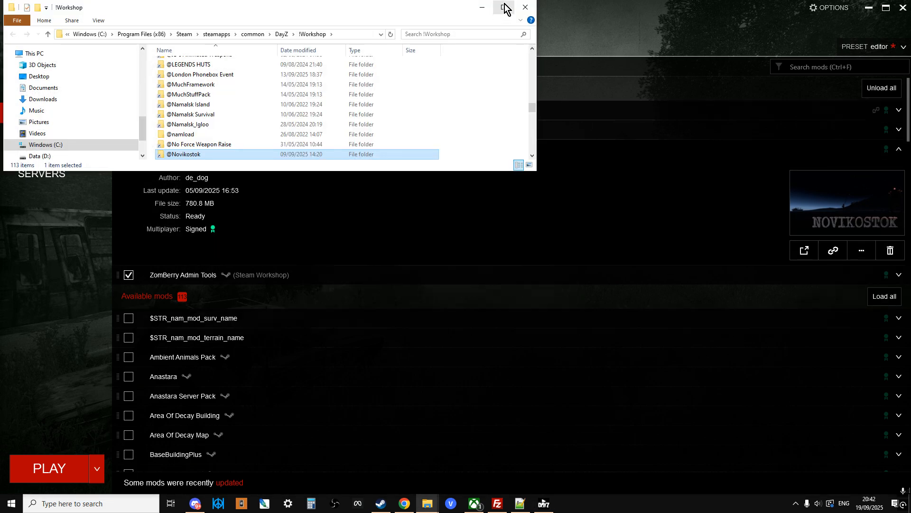
left_click(503, 7)
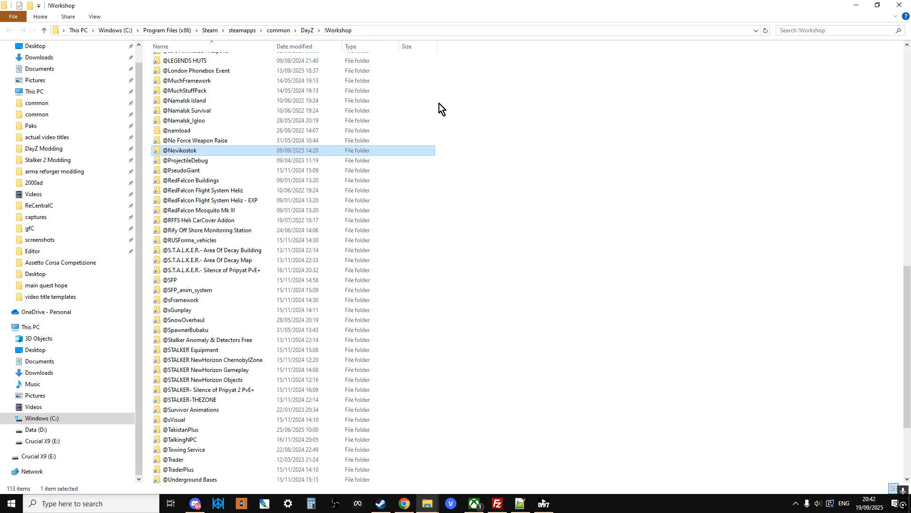
left_click(484, 31)
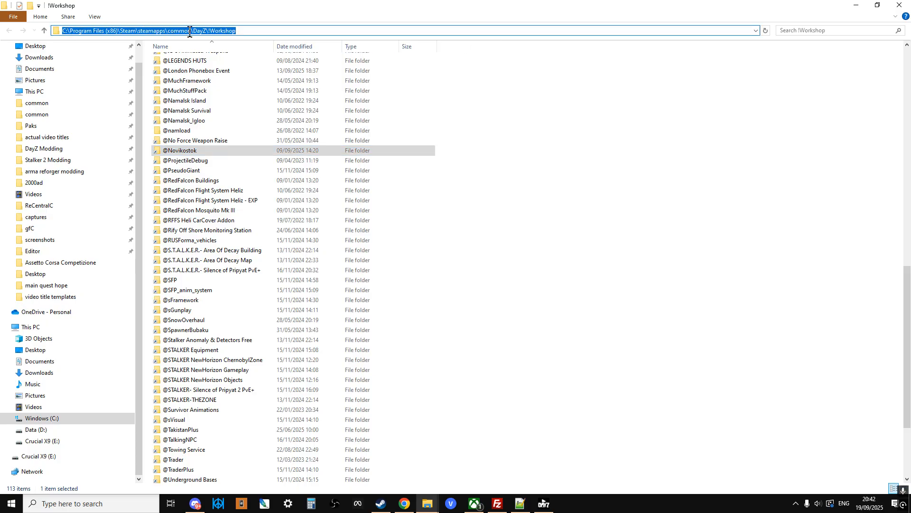
double_click(198, 151)
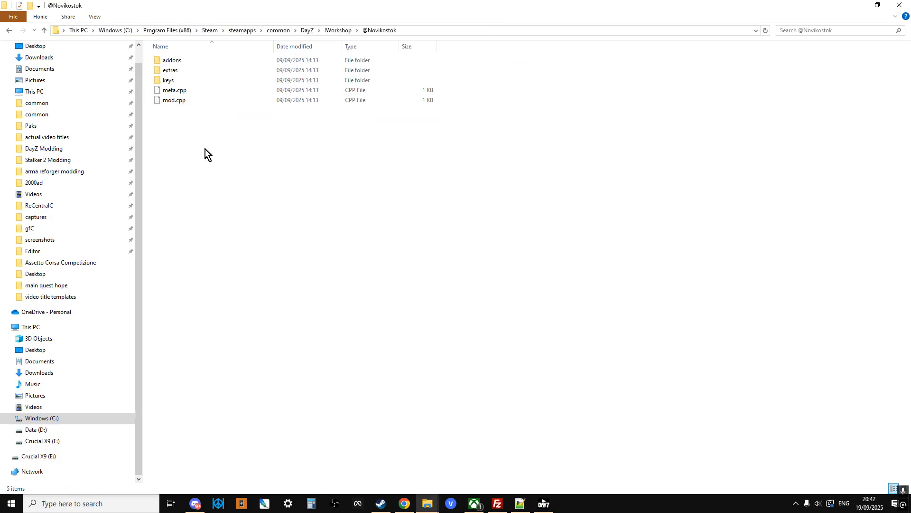
double_click(182, 66)
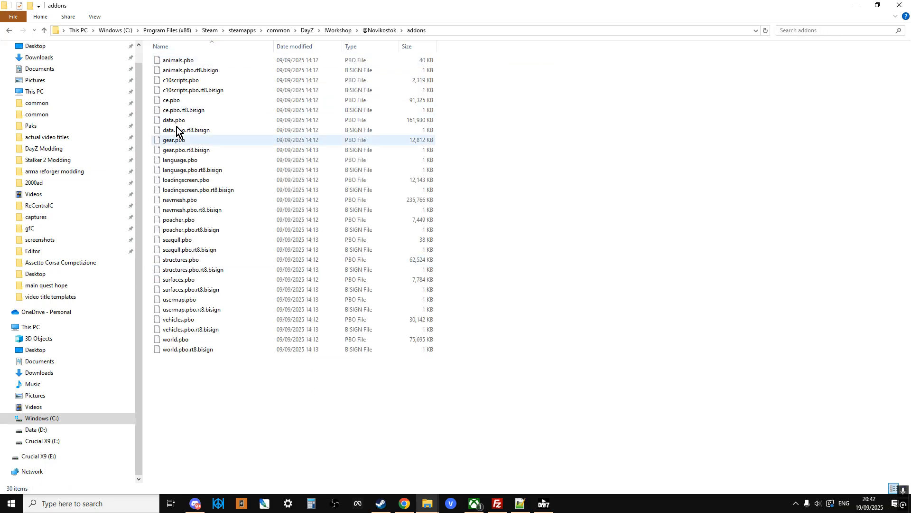
left_click(47, 29)
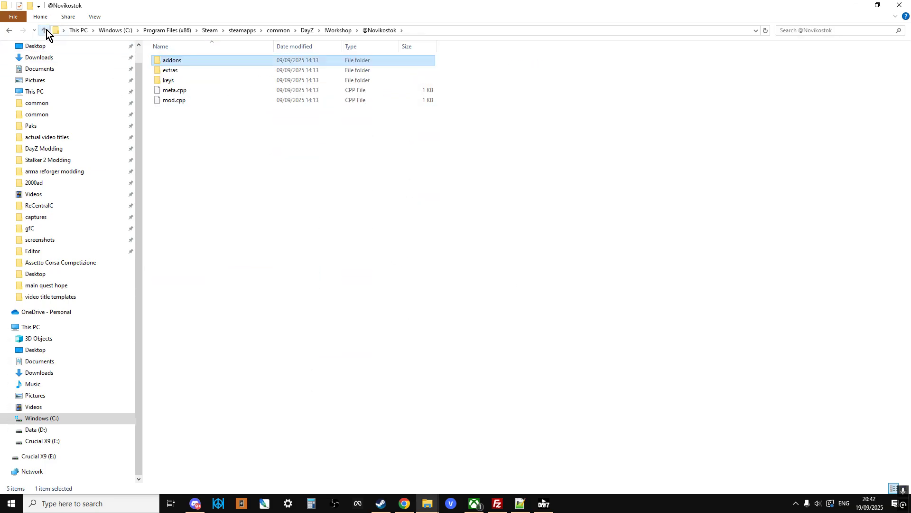
double_click(187, 81)
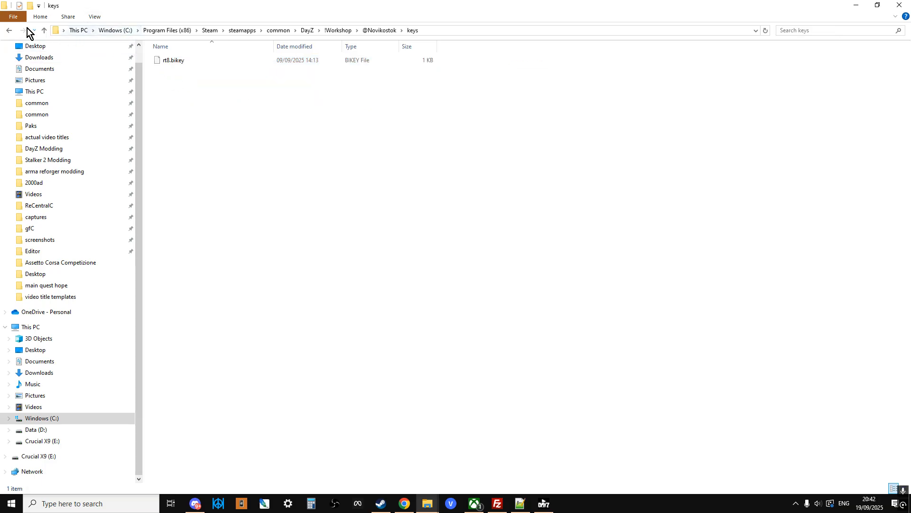
left_click(44, 30)
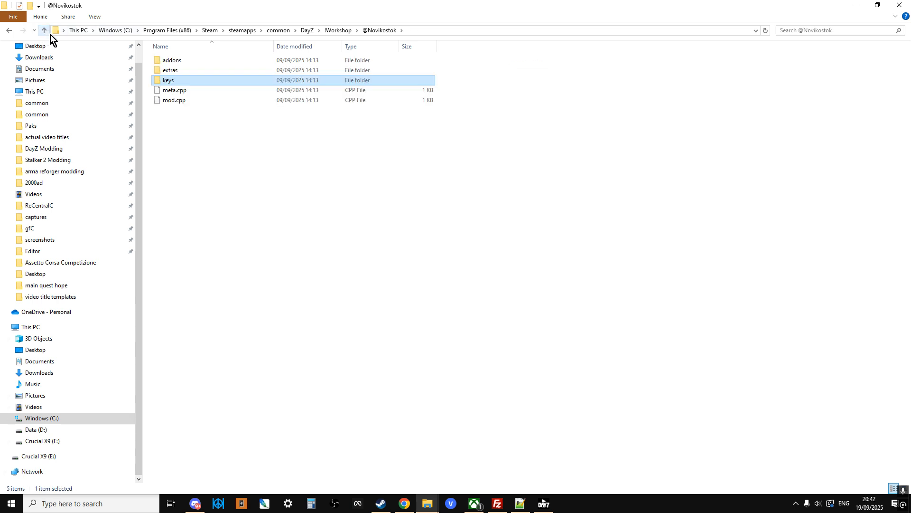
Browse the mod's extras folder and its profiles subfolder, then pick dayzOffline.novikostok.
double_click(170, 70)
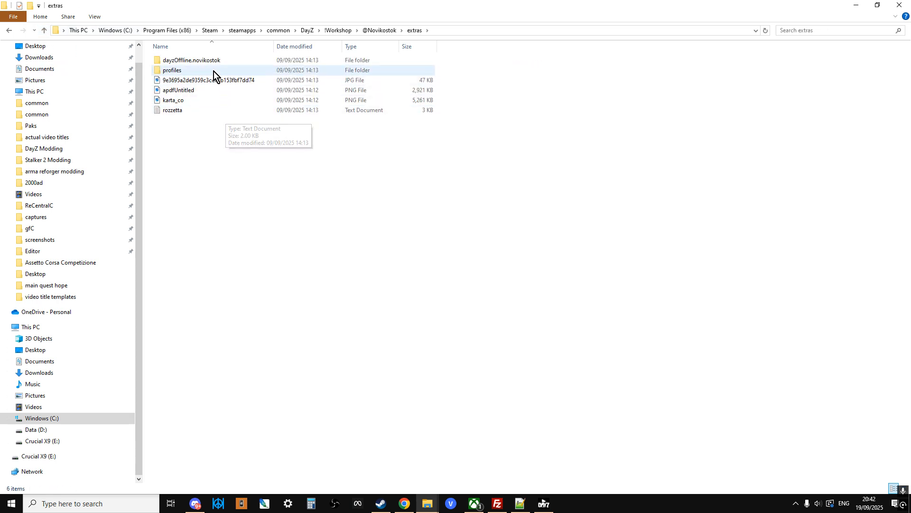
double_click(182, 72)
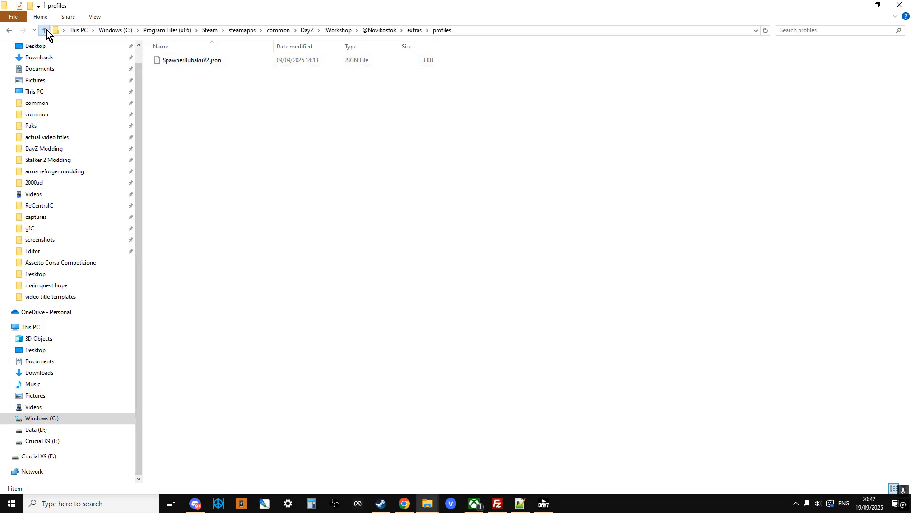
left_click(46, 30)
left_click(192, 61)
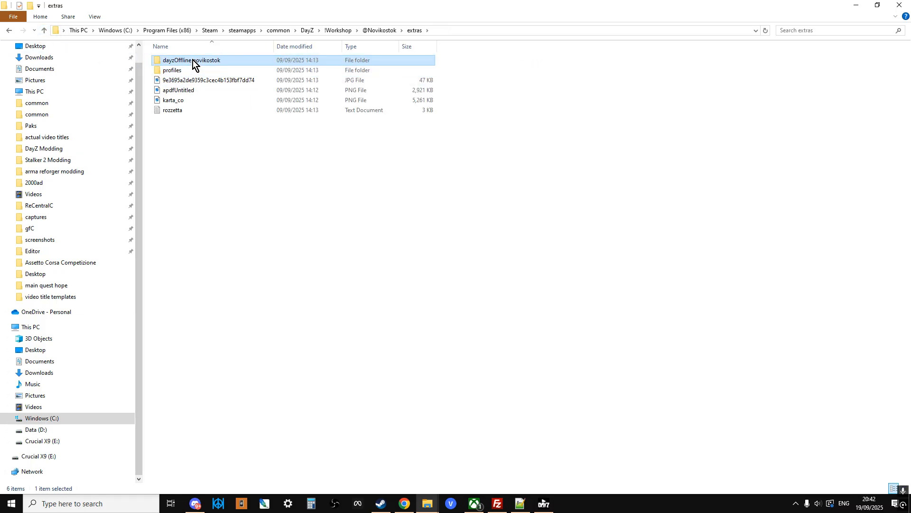
Enter the dayzOffline.novikostok mission template and peek into costock10_ce.
double_click(194, 63)
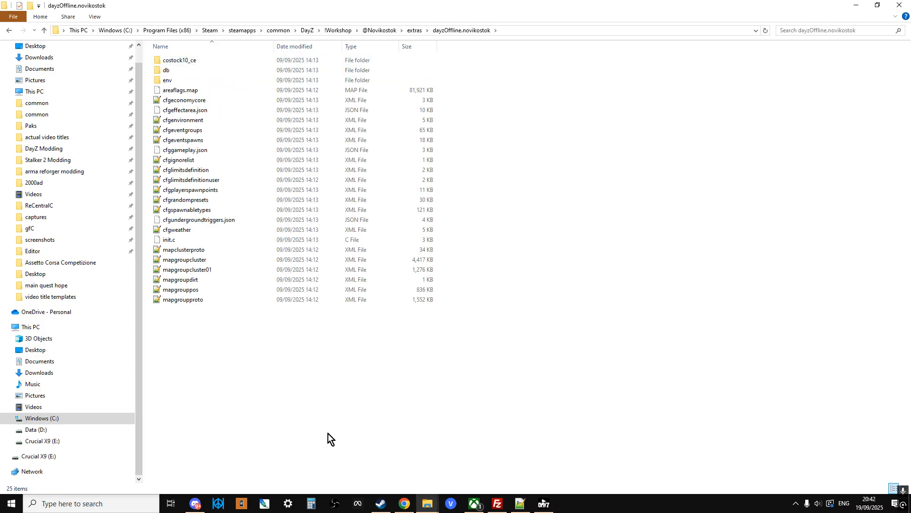
double_click(196, 60)
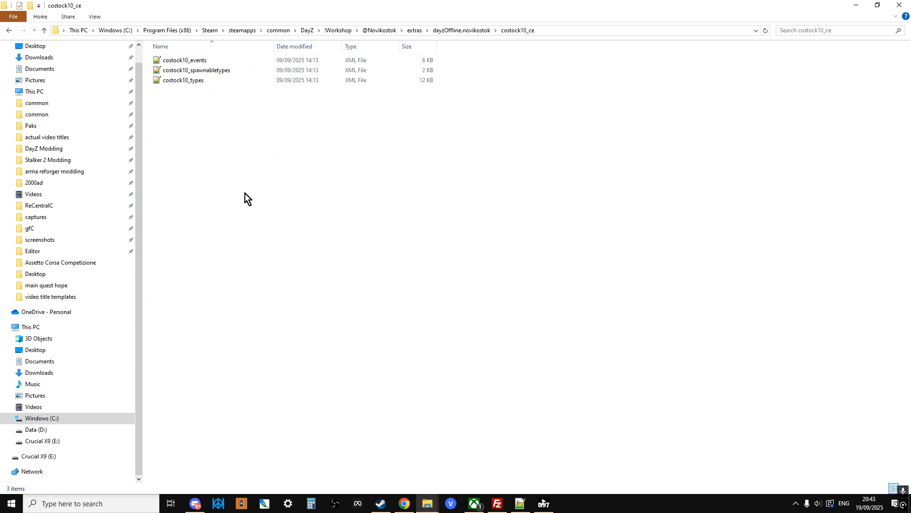
left_click(45, 32)
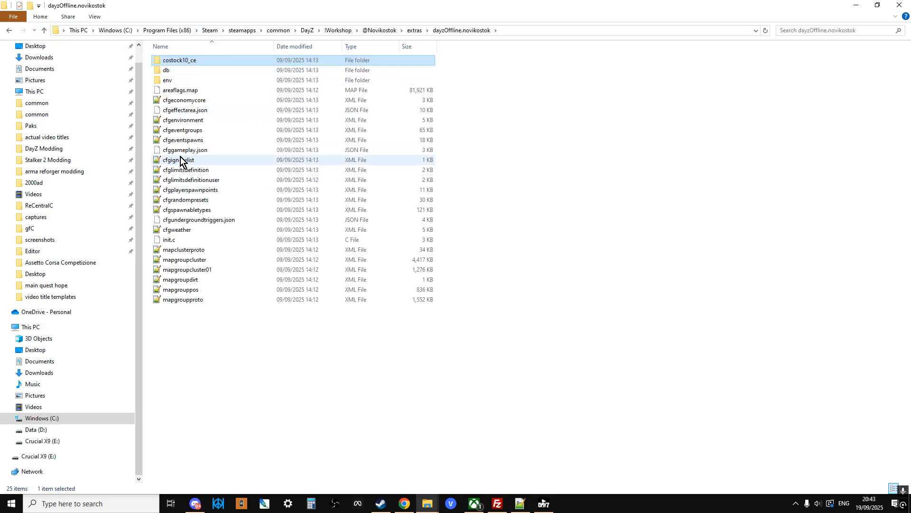
Edit cfgeconomycore.xml in Notepad++ and highlight its costock10_ce file entries.
left_click(192, 101)
right_click(193, 103)
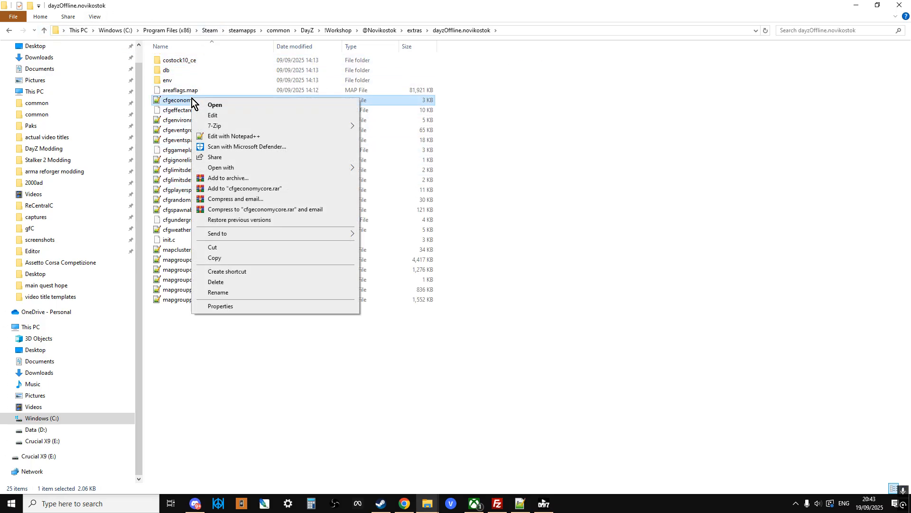
left_click(235, 137)
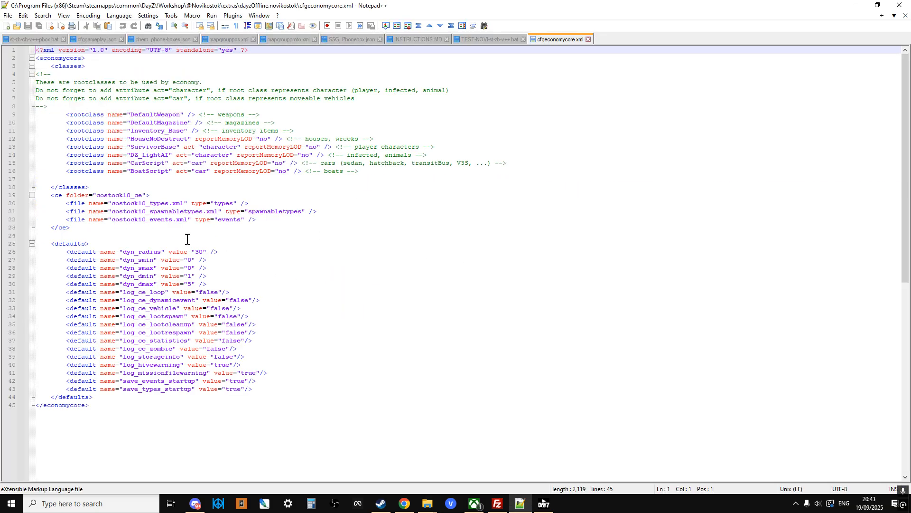
left_click_drag(71, 227, 35, 195)
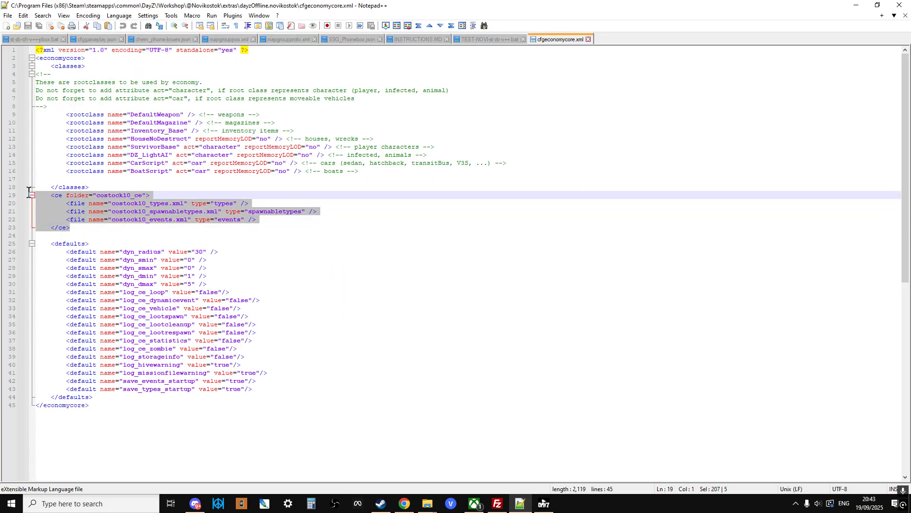
Switch back to the mission folder window in File Explorer.
left_click(433, 505)
mouse_move(517, 482)
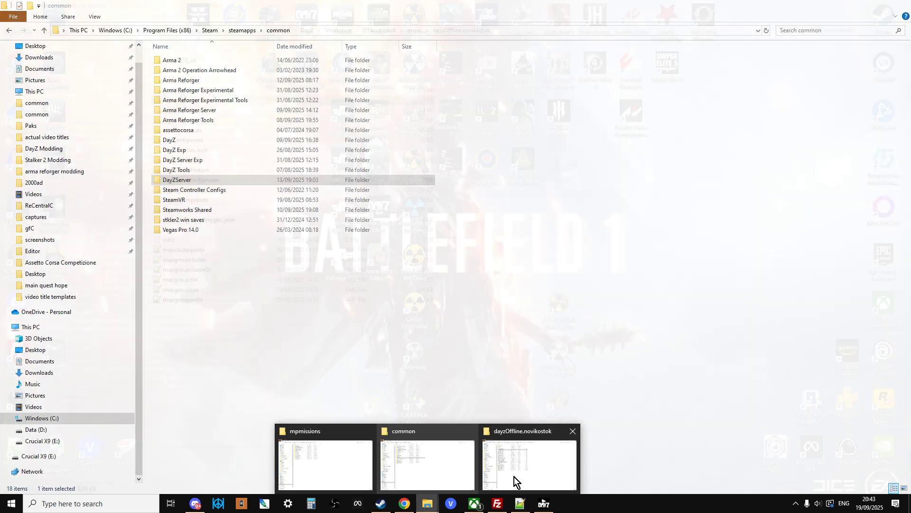
left_click(528, 464)
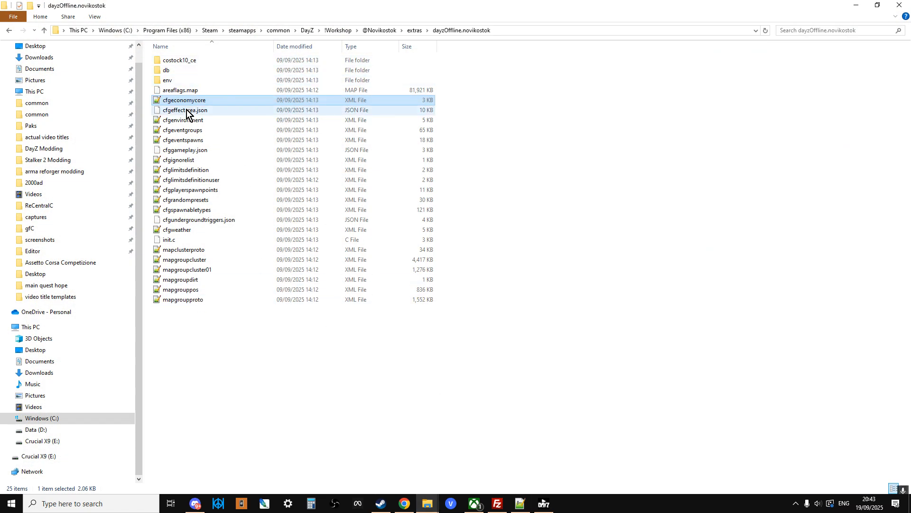
Check costock10_ce's events, spawnabletypes and types XMLs, then go back up to !Workshop.
double_click(196, 63)
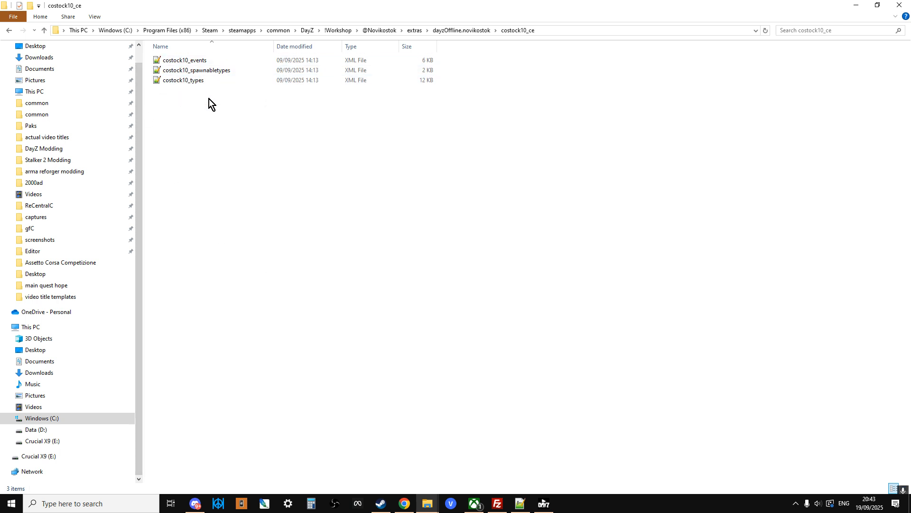
mouse_move(71, 57)
left_click(44, 33)
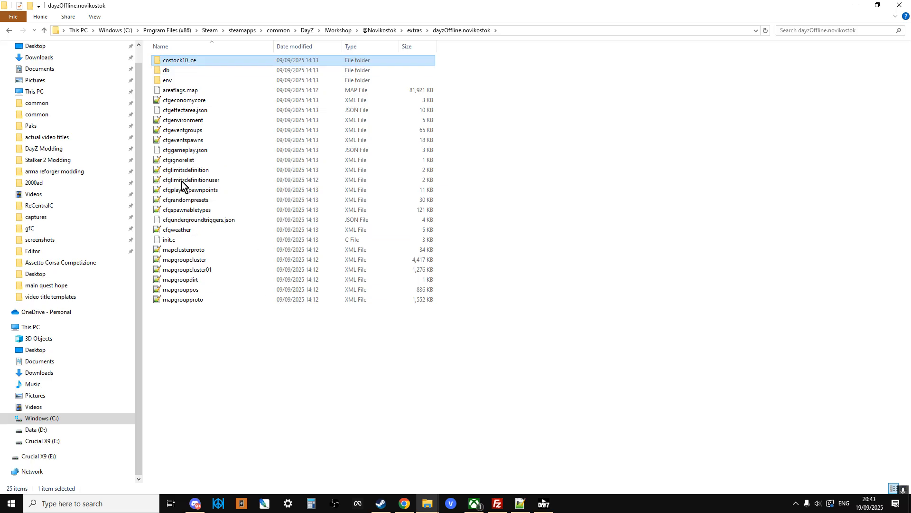
left_click(44, 30)
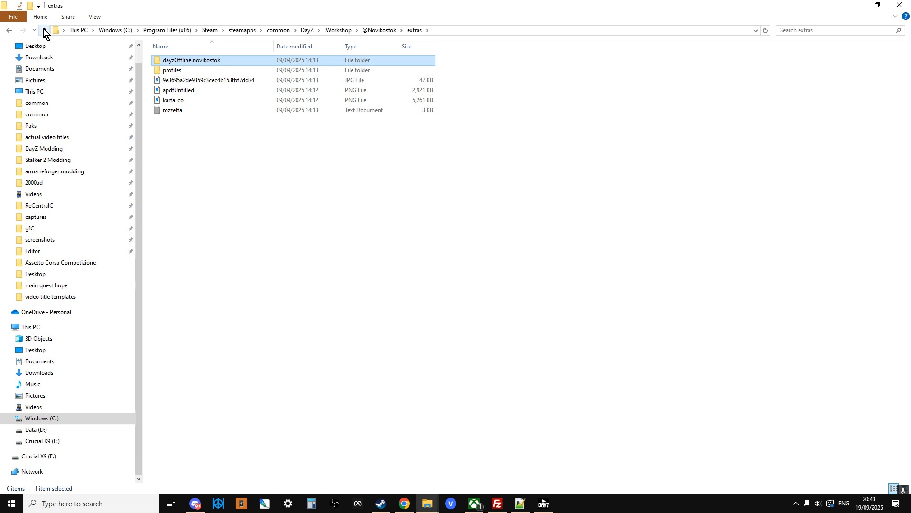
left_click(43, 30)
left_click(44, 30)
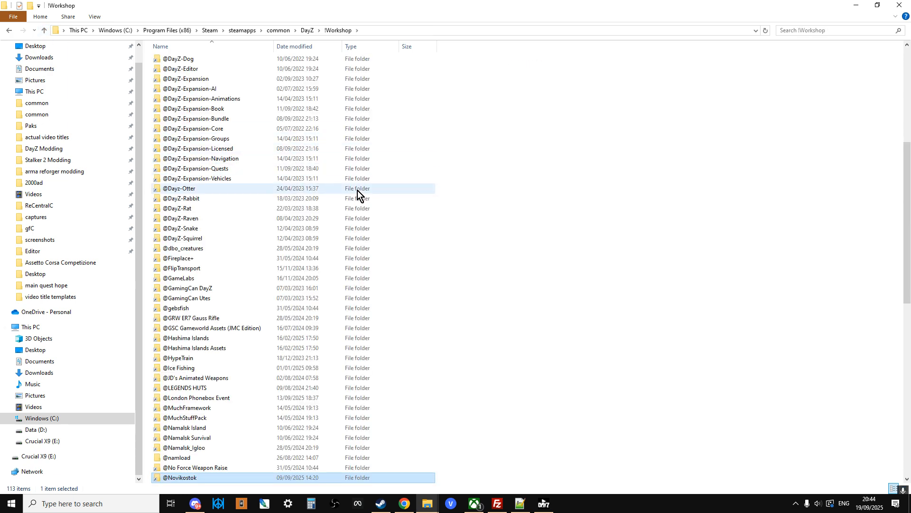
scroll(364, 207, "down", 1)
scroll(382, 225, "down", 1)
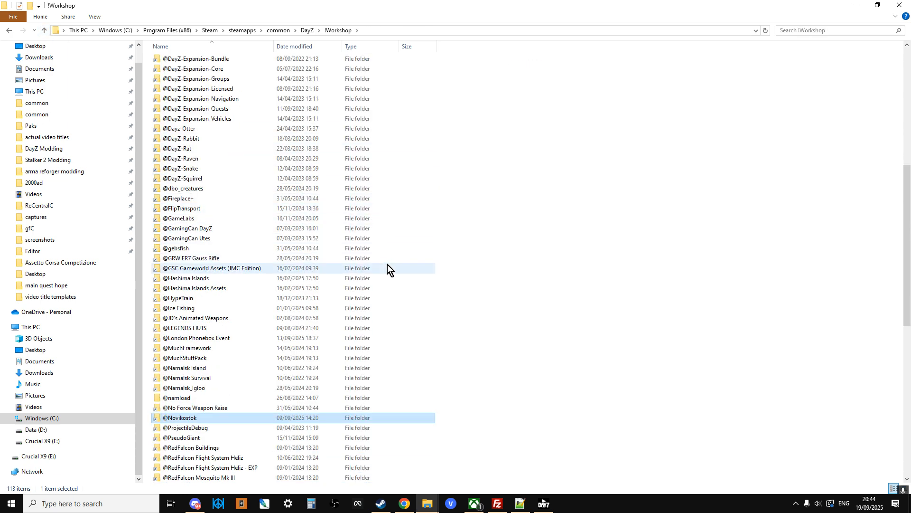
Reconnect to the saved 'Novi test' site via Site Manager and list the remote dayzstandalone folder.
left_click(498, 504)
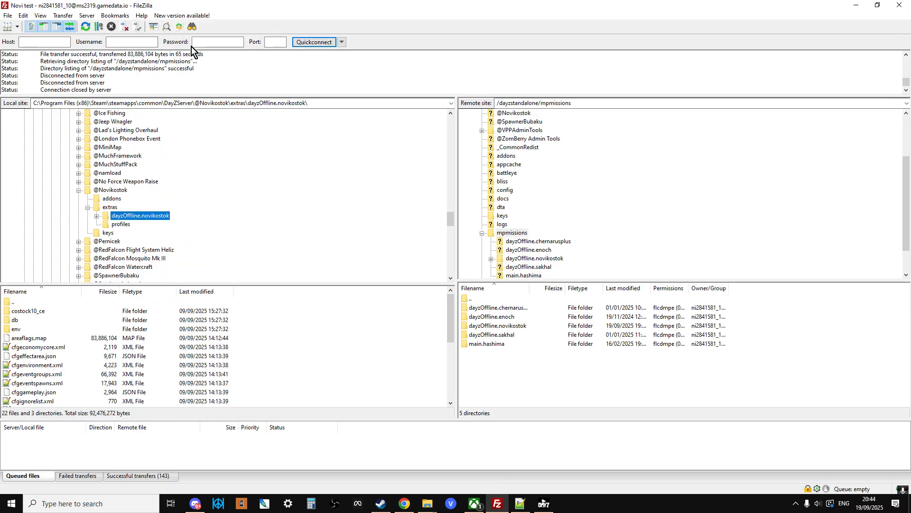
left_click(9, 16)
left_click(29, 27)
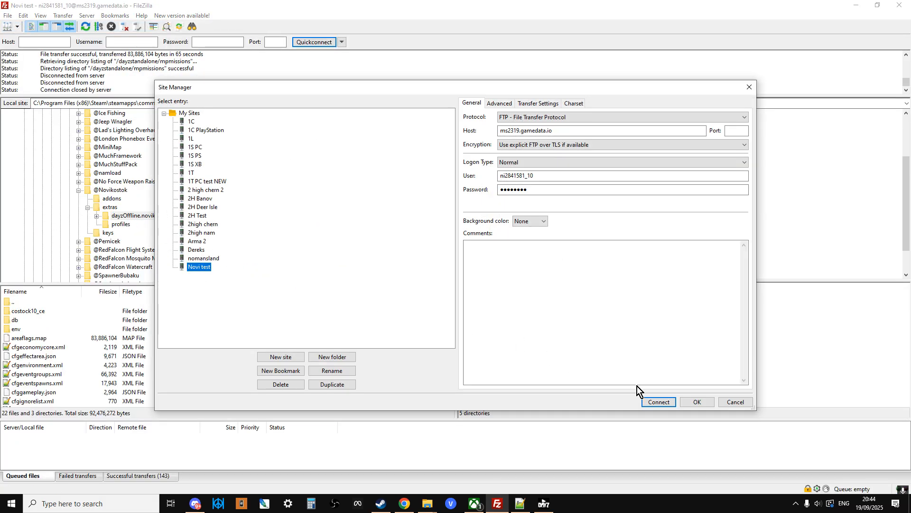
left_click(736, 401)
scroll(606, 238, "up", 5)
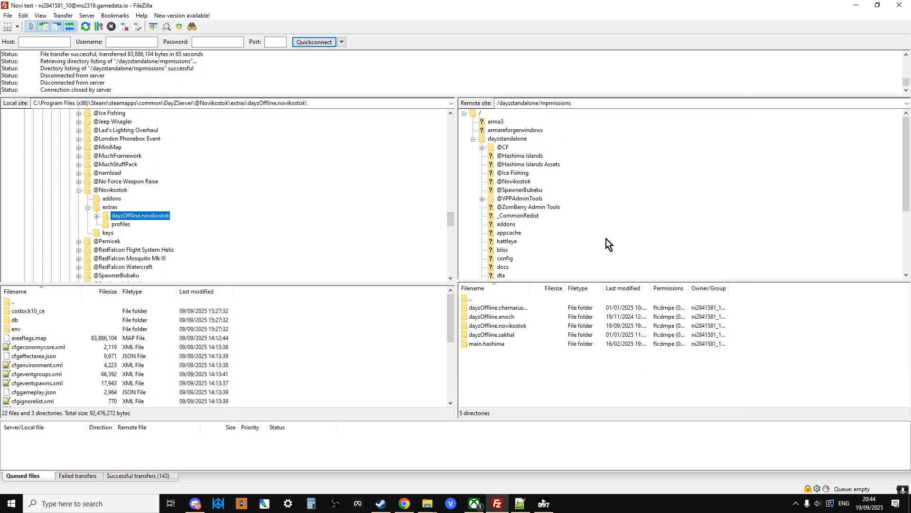
left_click(497, 139)
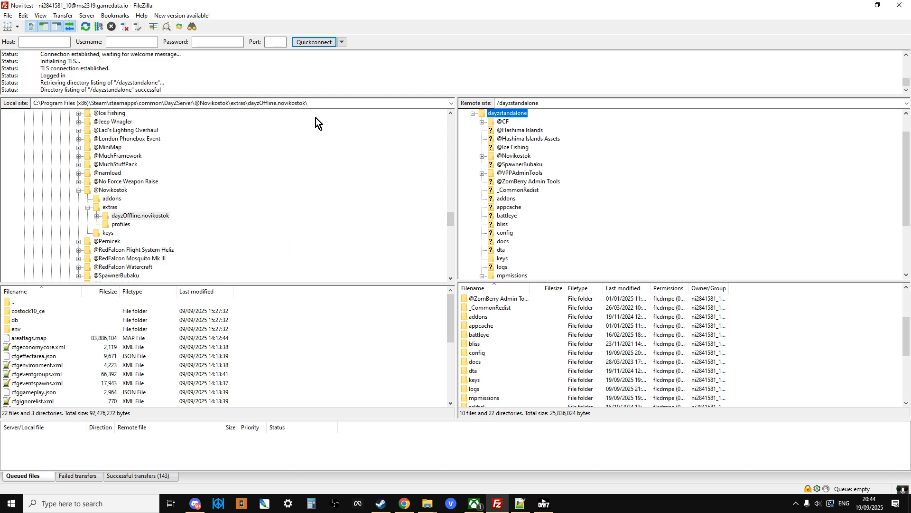
Copy the DayZ !Workshop folder's full path from File Explorer's address bar.
left_click(405, 503)
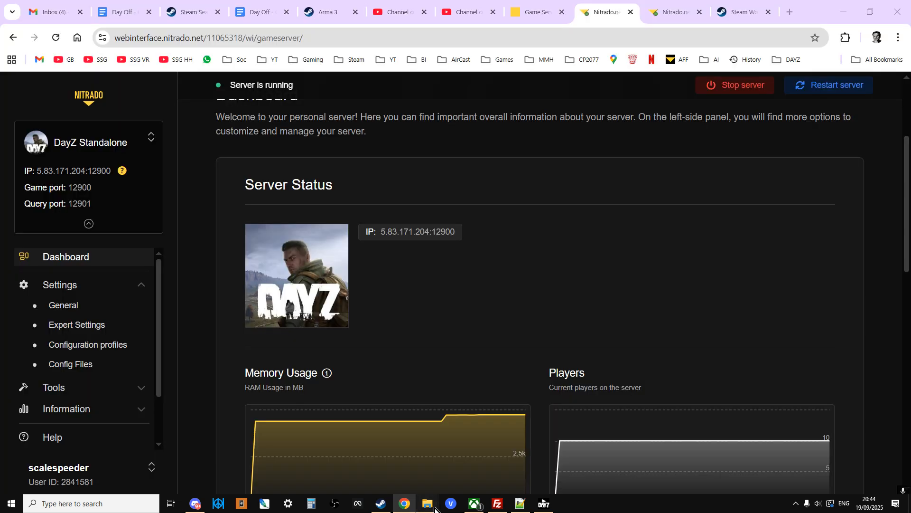
mouse_move(428, 504)
left_click(525, 464)
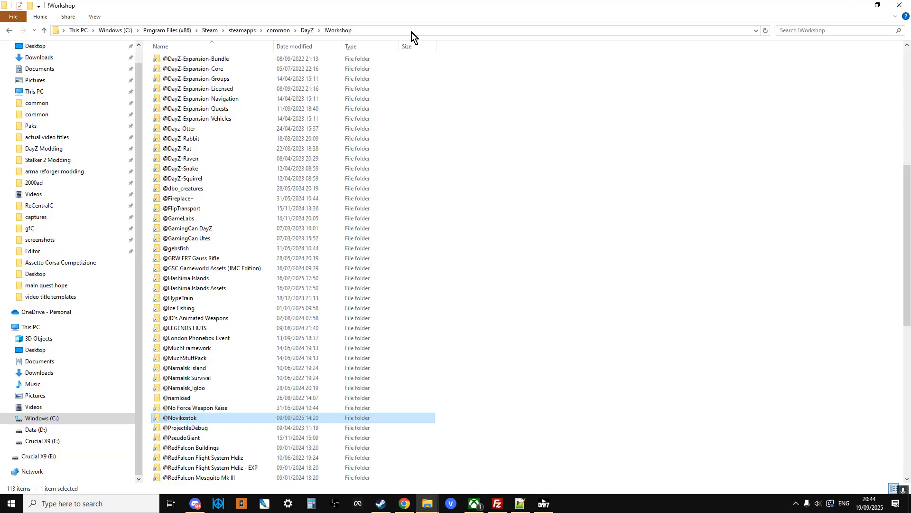
left_click(411, 30)
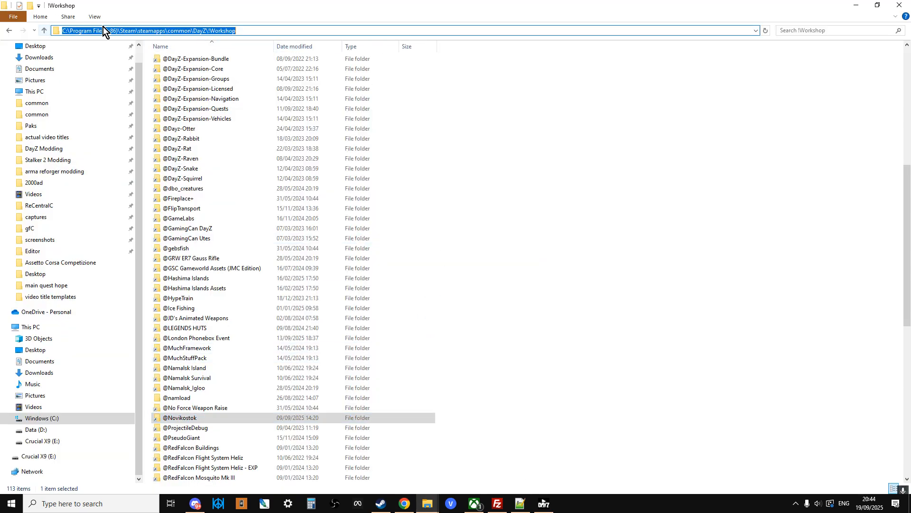
right_click(119, 30)
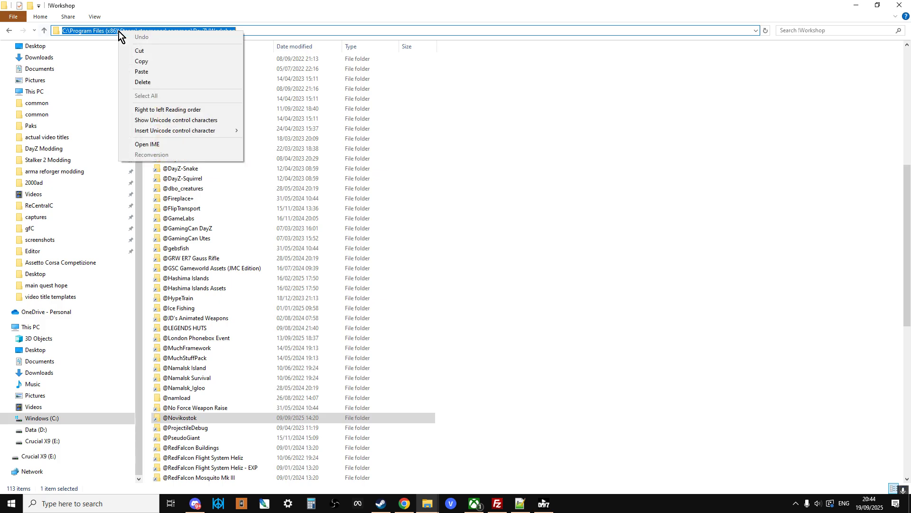
left_click(142, 59)
Paste the !Workshop path into FileZilla's Local site box.
left_click(498, 504)
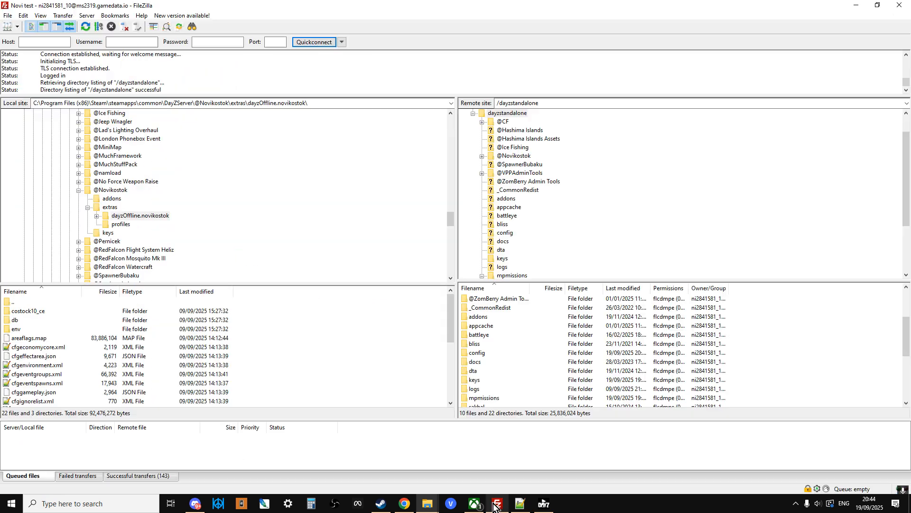
left_click(224, 102)
right_click(223, 102)
left_click(250, 139)
key("Return")
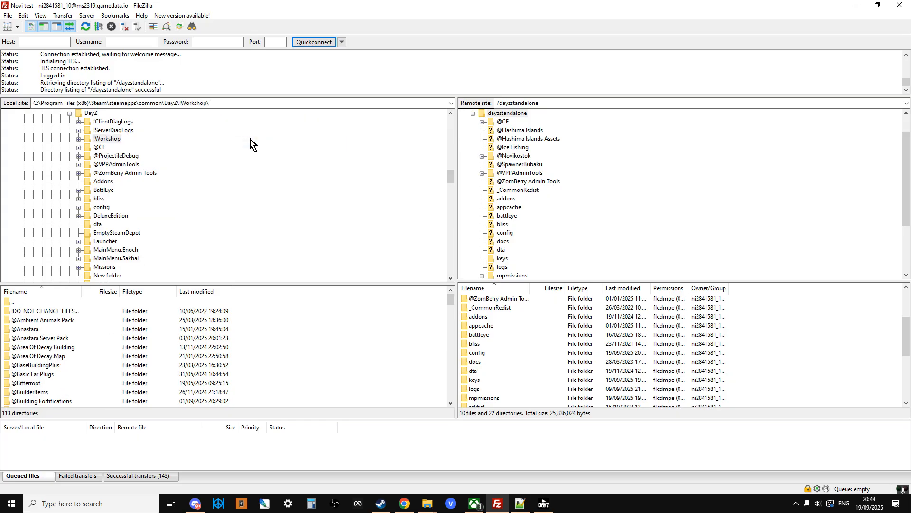
left_click(79, 139)
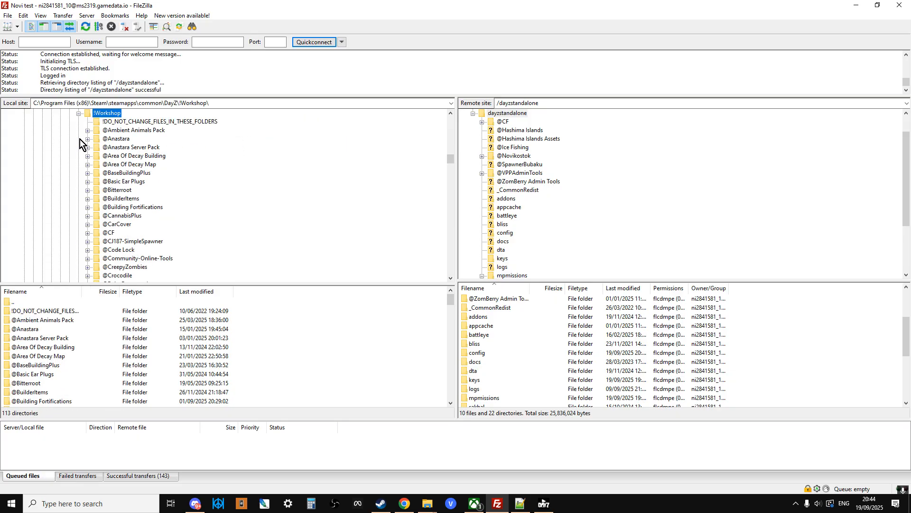
scroll(105, 136, "down", 4)
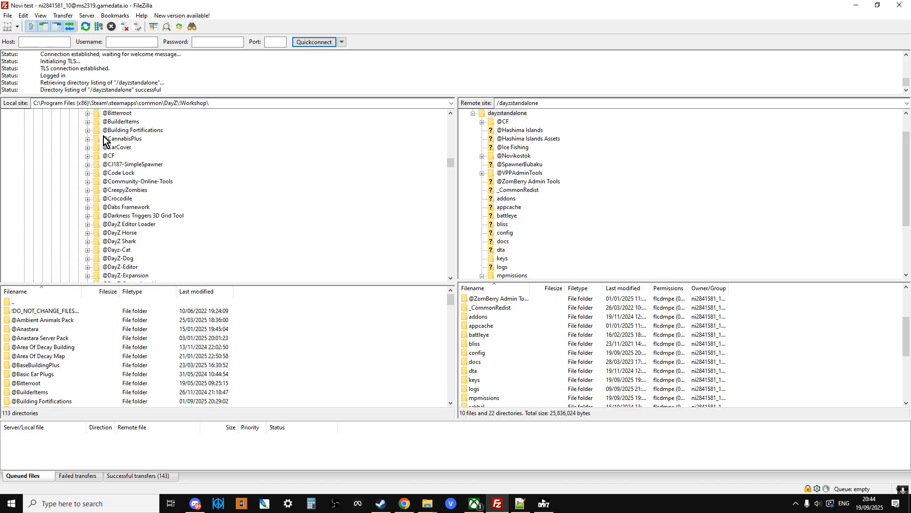
scroll(130, 185, "down", 4)
scroll(130, 186, "down", 4)
scroll(131, 186, "down", 3)
scroll(130, 185, "down", 3)
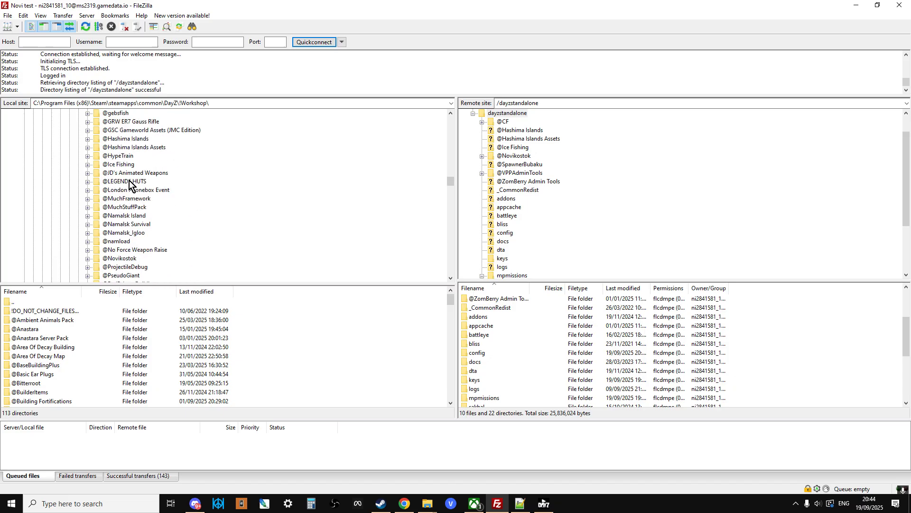
right_click(114, 258)
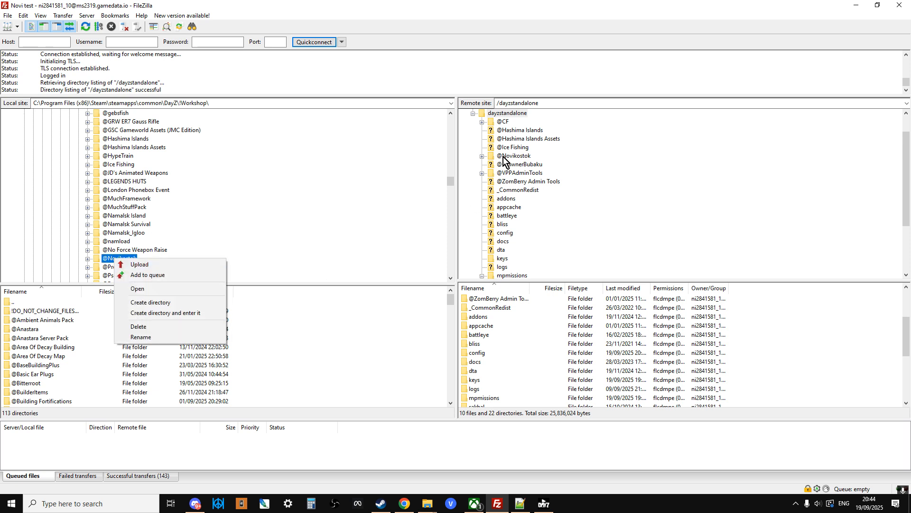
left_click(507, 113)
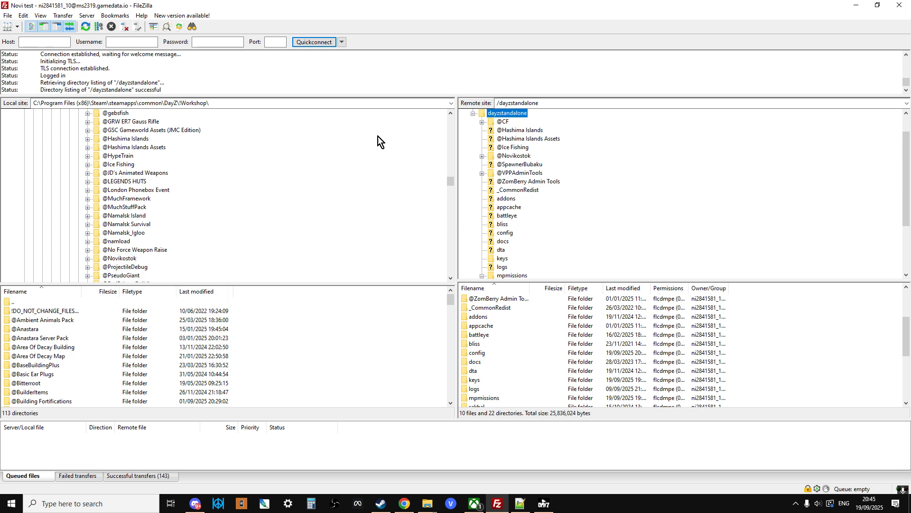
left_click(120, 258)
scroll(91, 132, "up", 3)
scroll(91, 163, "up", 3)
left_click_drag(456, 248, 450, 220)
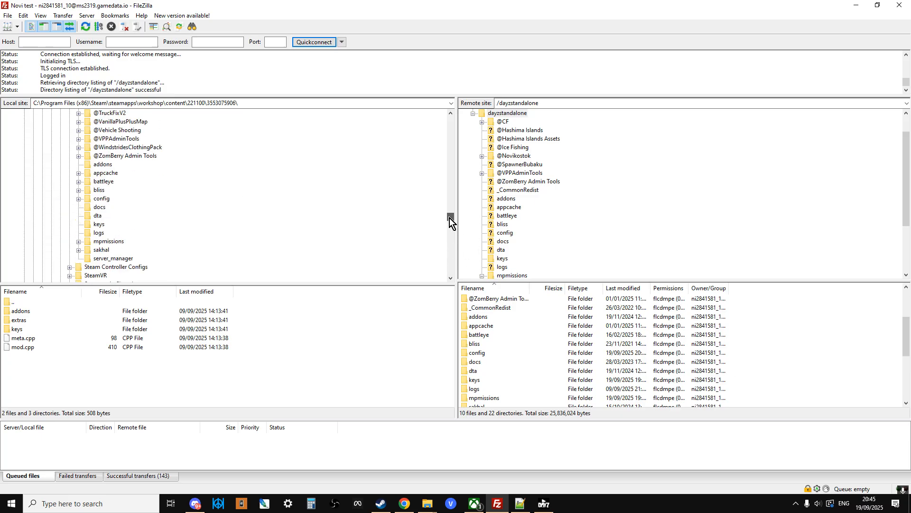
scroll(122, 209, "up", 3)
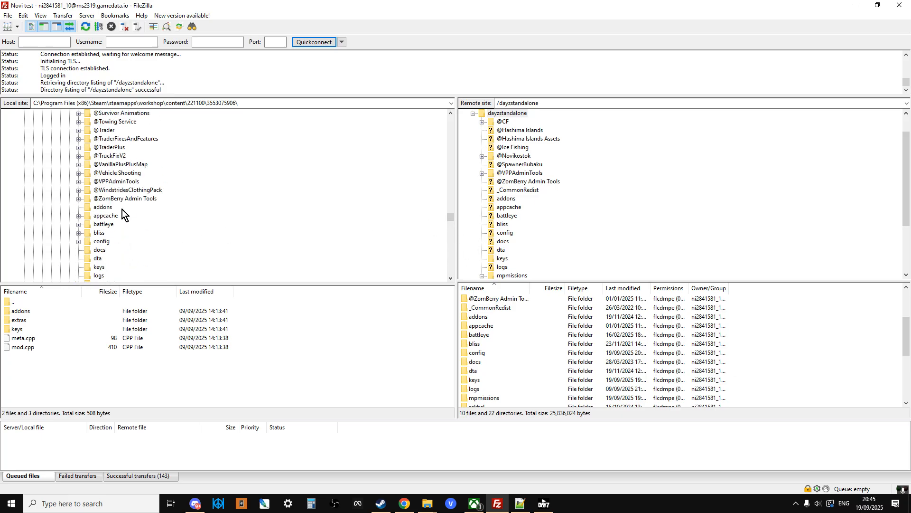
scroll(122, 209, "up", 3)
scroll(122, 209, "up", 3)
scroll(121, 210, "up", 3)
scroll(122, 210, "up", 3)
left_click(79, 199)
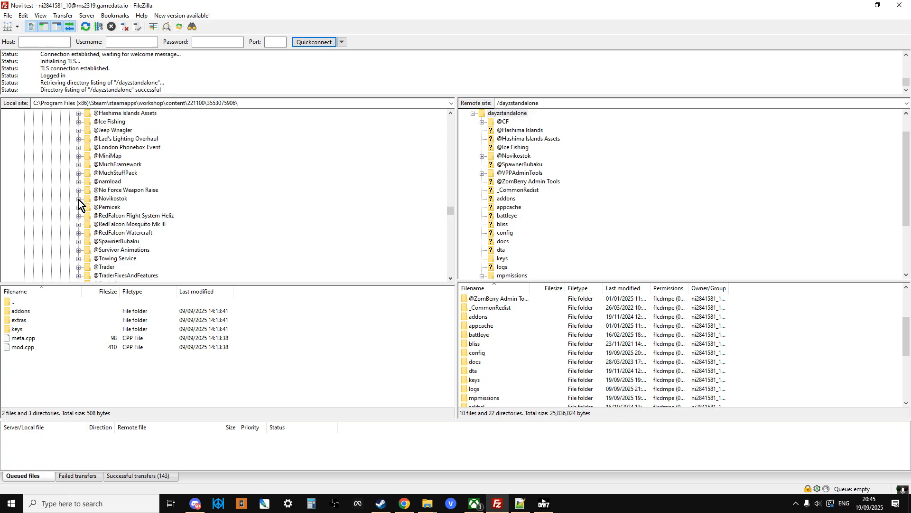
right_click(109, 199)
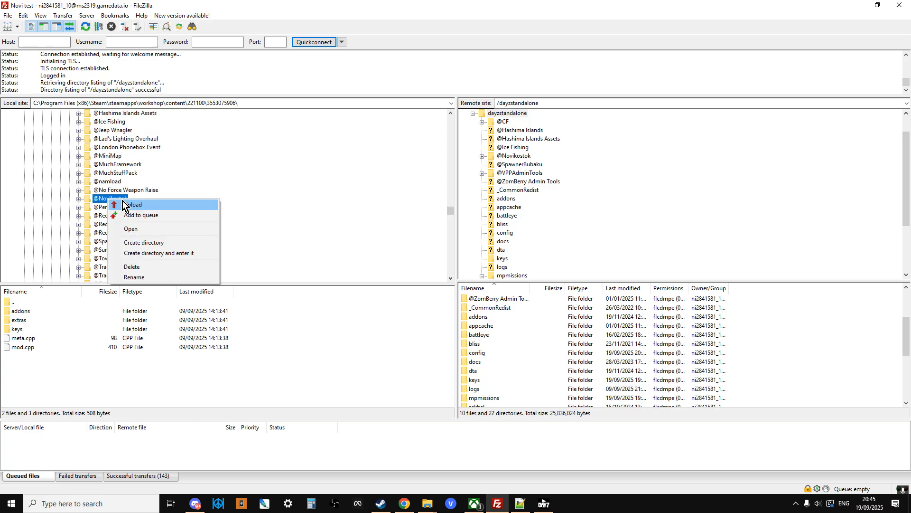
left_click(531, 194)
scroll(596, 230, "down", 2)
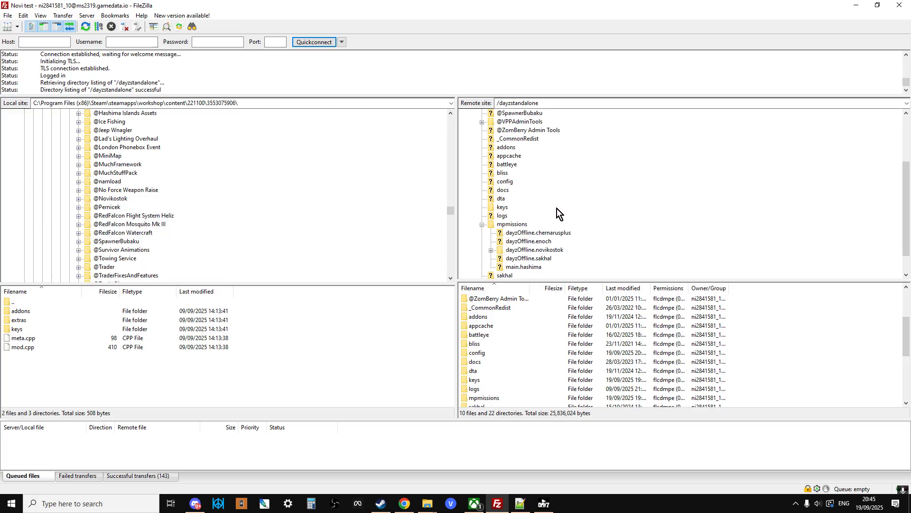
left_click(484, 223)
scroll(512, 186, "up", 3)
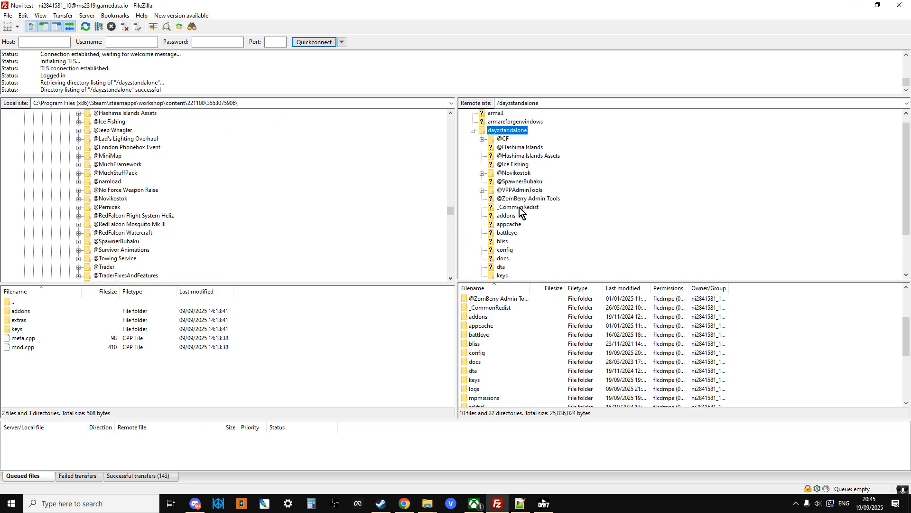
left_click(514, 175)
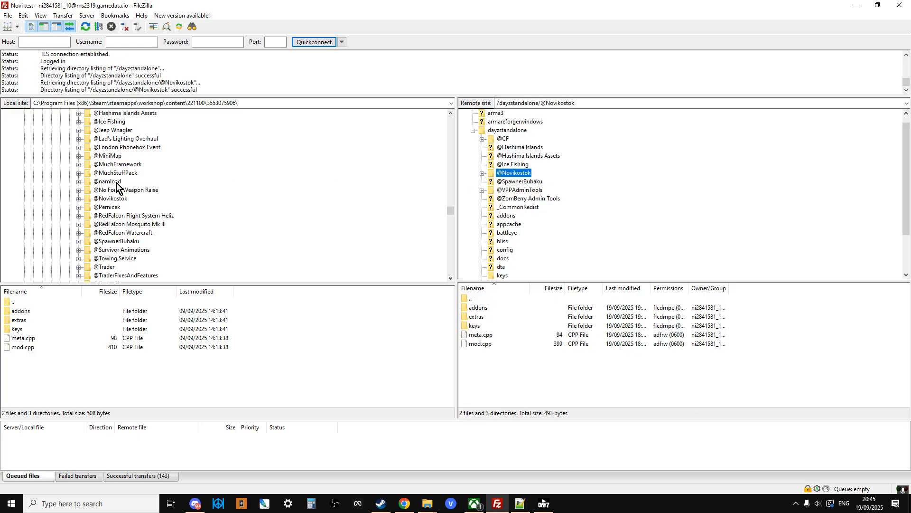
Upload rt8.bikey from the mod's local keys folder into the server's keys folder.
left_click(80, 199)
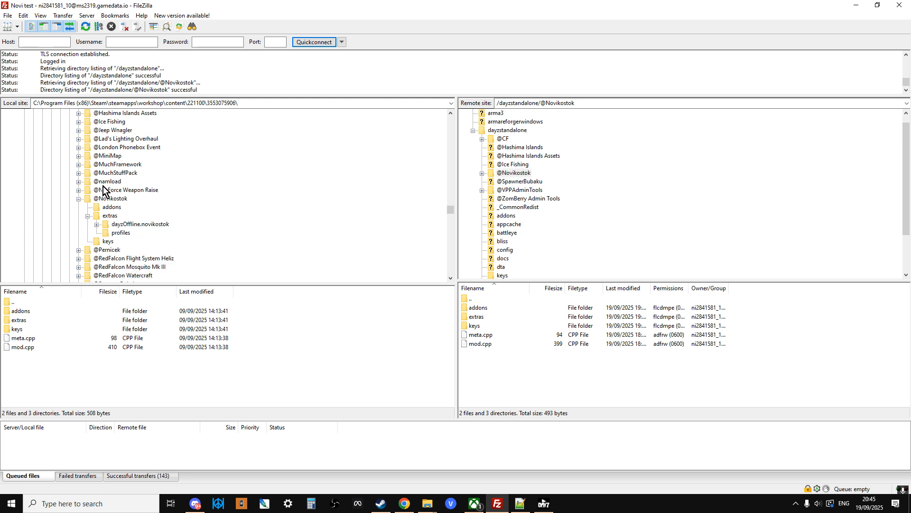
left_click(109, 242)
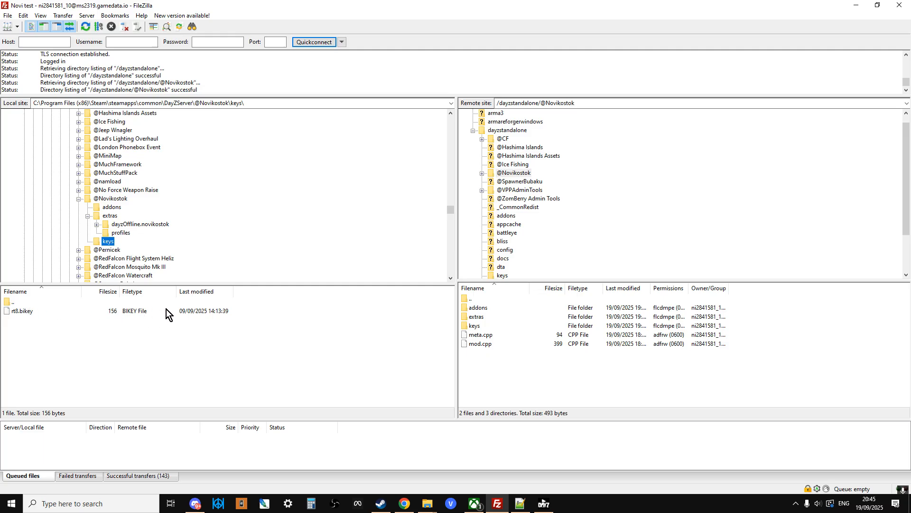
scroll(536, 211, "down", 1)
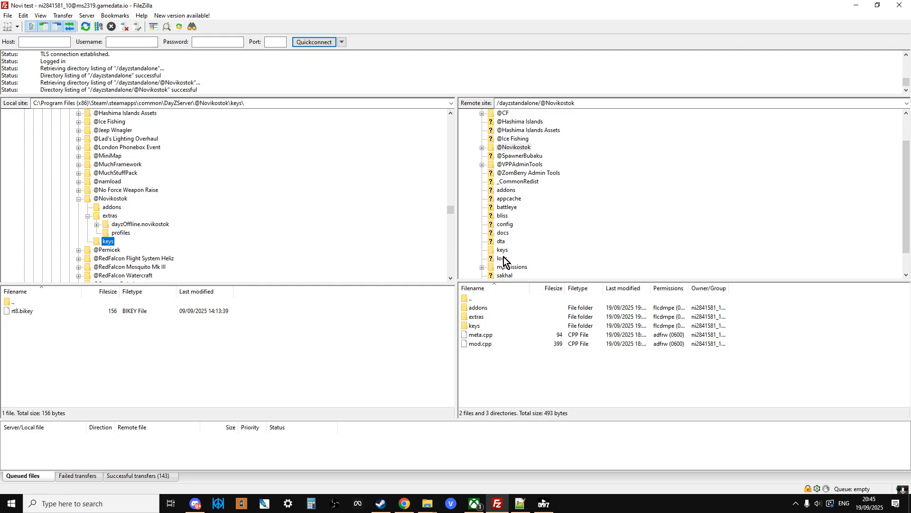
left_click(503, 250)
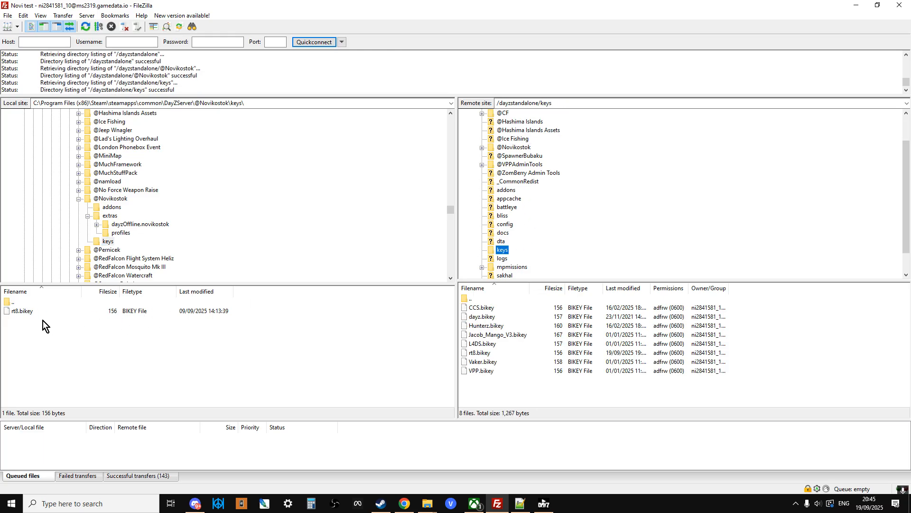
right_click(19, 311)
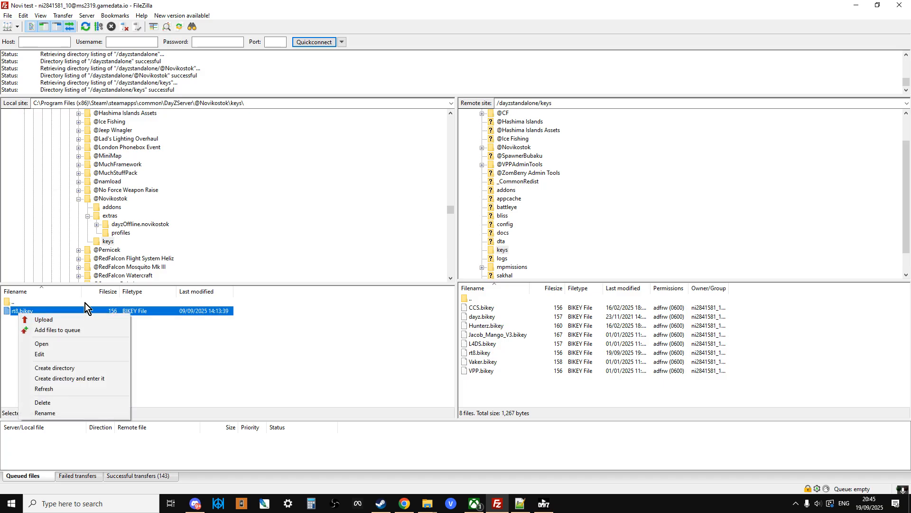
left_click(51, 319)
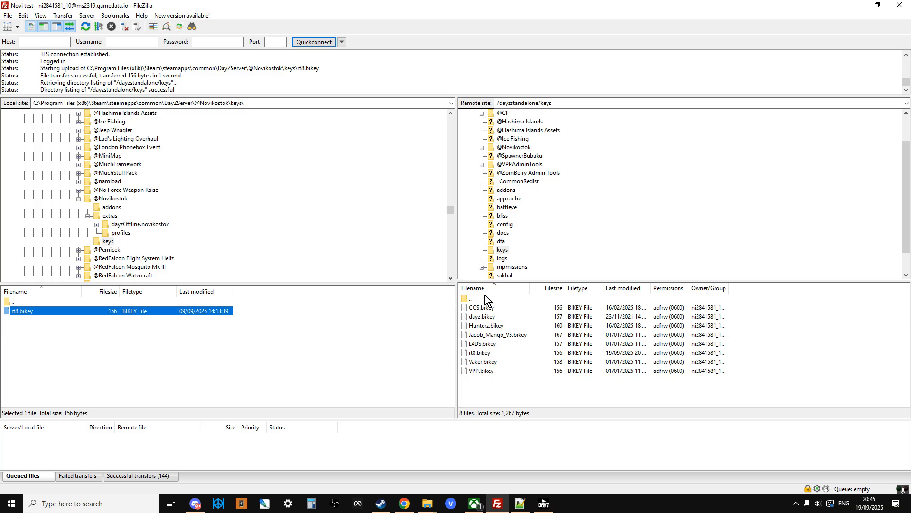
scroll(502, 207, "down", 1)
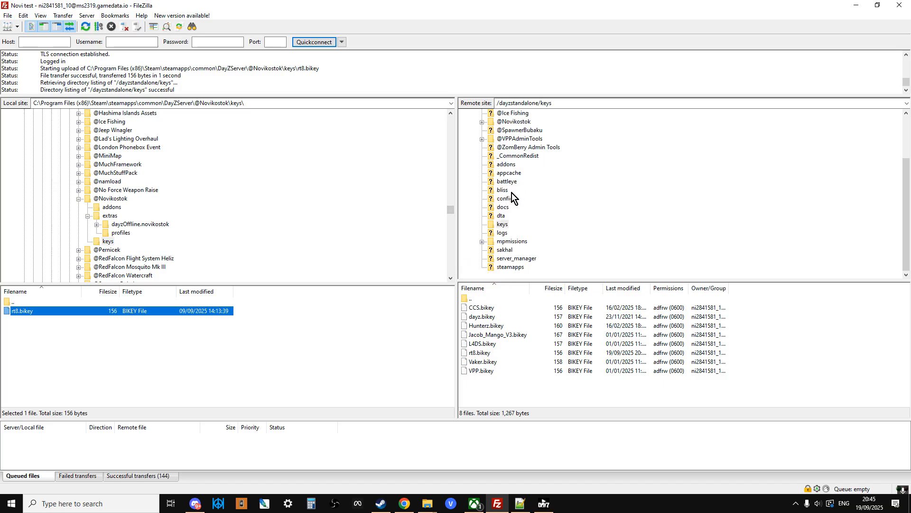
left_click(483, 242)
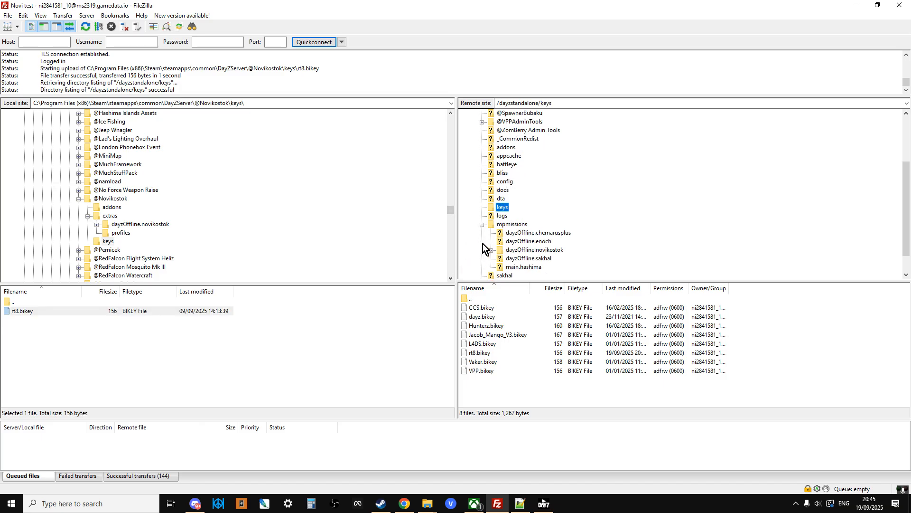
left_click(511, 225)
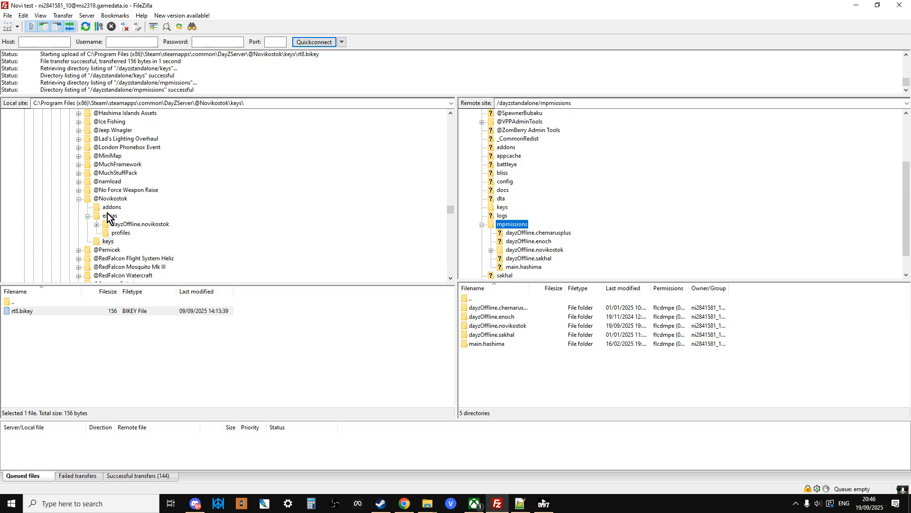
left_click(120, 225)
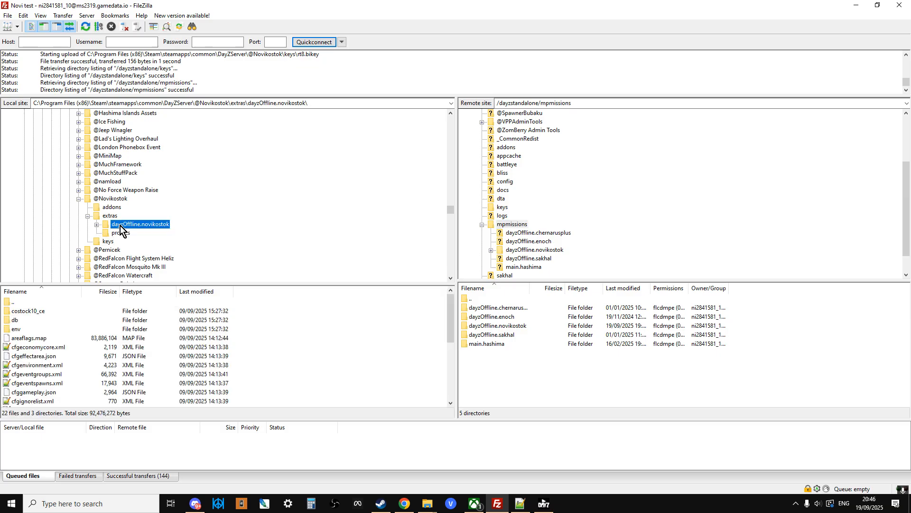
right_click(124, 225)
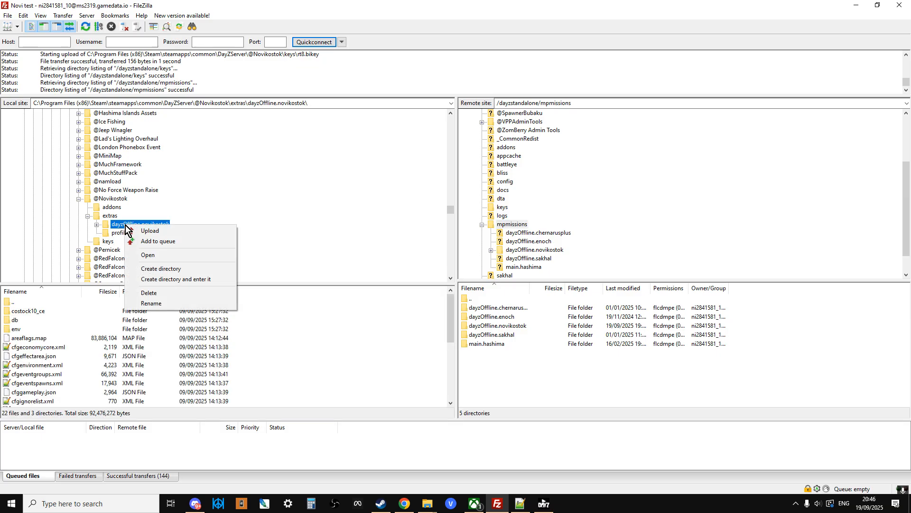
left_click(507, 327)
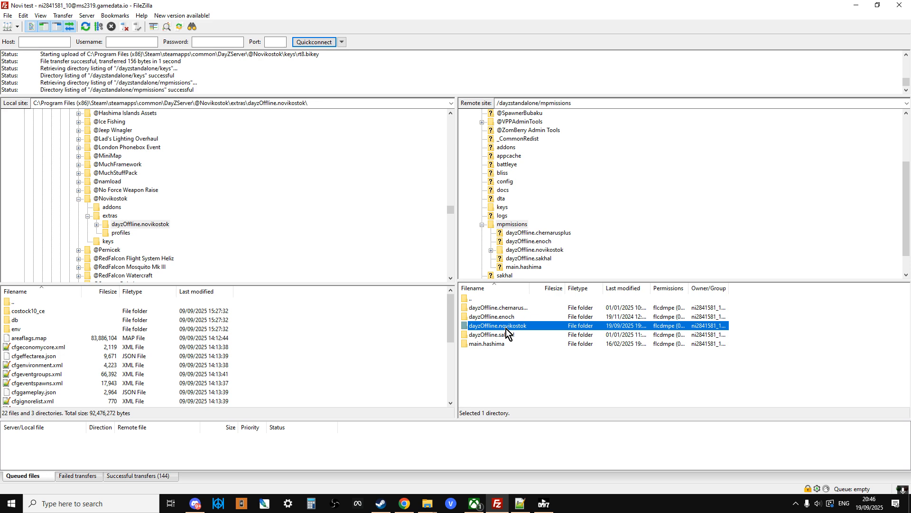
Show the Nitrado server's General settings page with the Additional mods list.
left_click(405, 503)
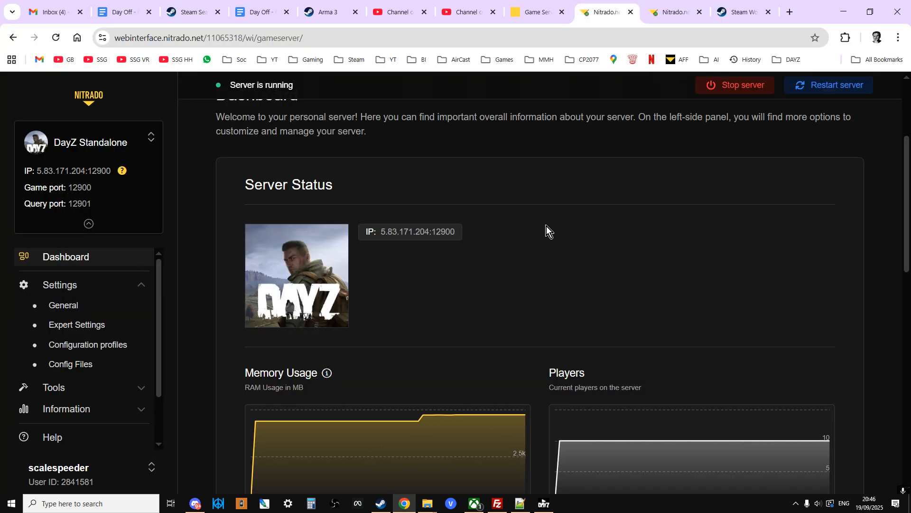
scroll(378, 243, "down", 1)
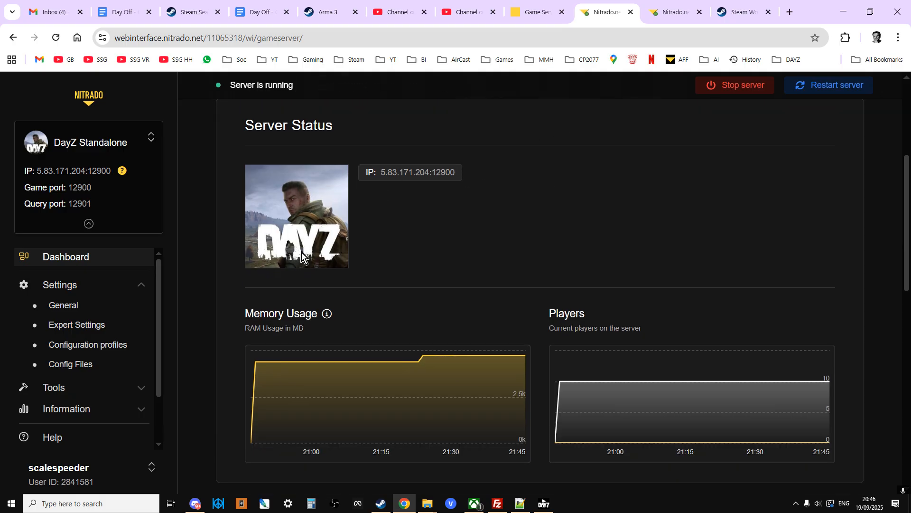
left_click(63, 304)
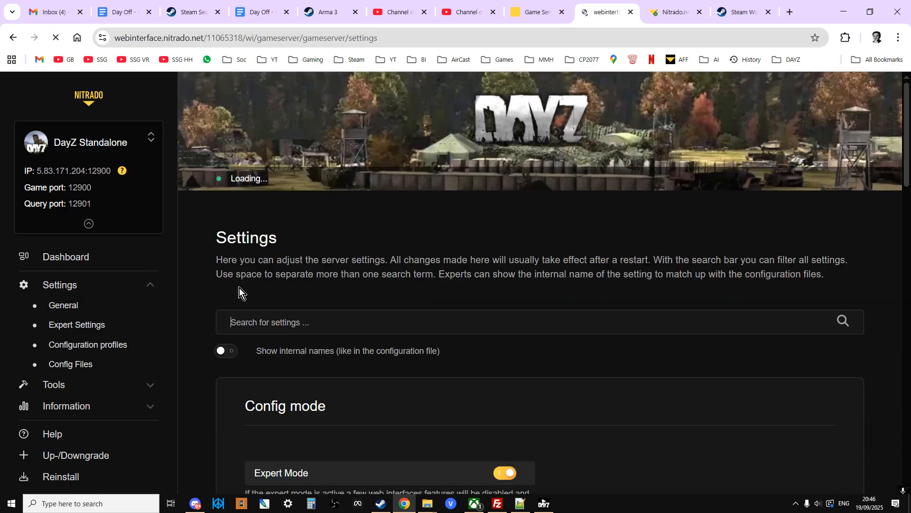
scroll(403, 274, "down", 2)
scroll(487, 247, "down", 3)
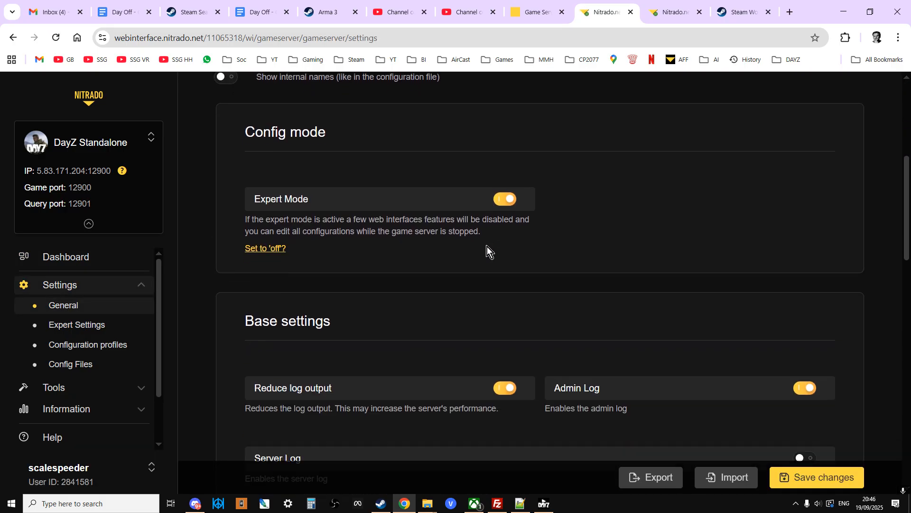
scroll(487, 247, "down", 3)
scroll(487, 247, "down", 3)
scroll(487, 247, "down", 3)
scroll(487, 248, "down", 2)
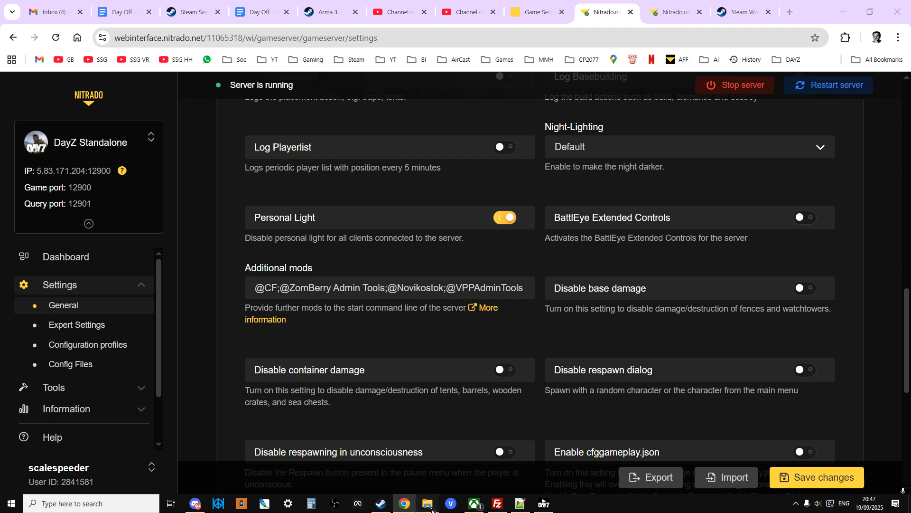
mouse_move(427, 504)
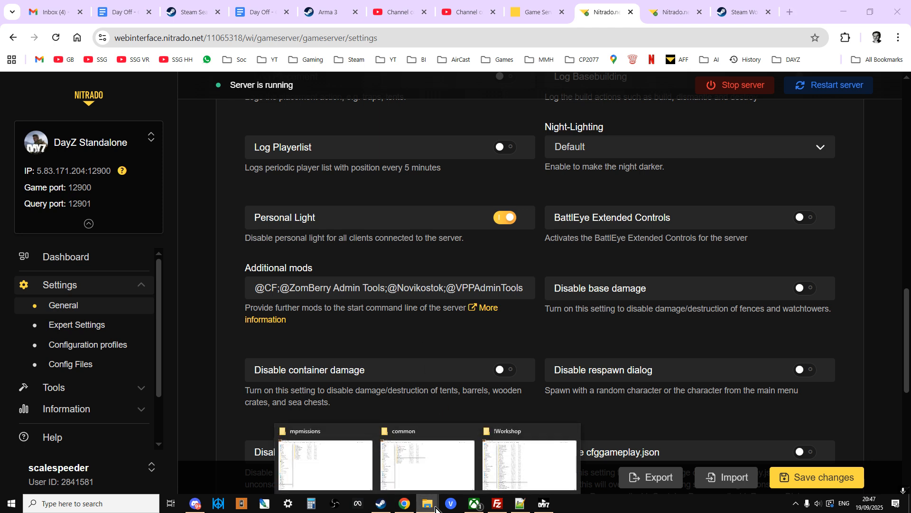
left_click(529, 463)
left_click(185, 418)
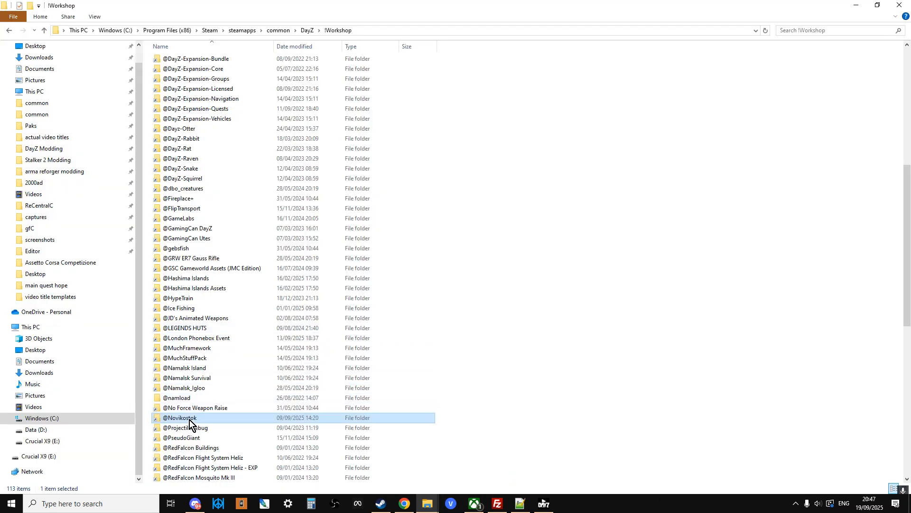
right_click(191, 425)
left_click(226, 326)
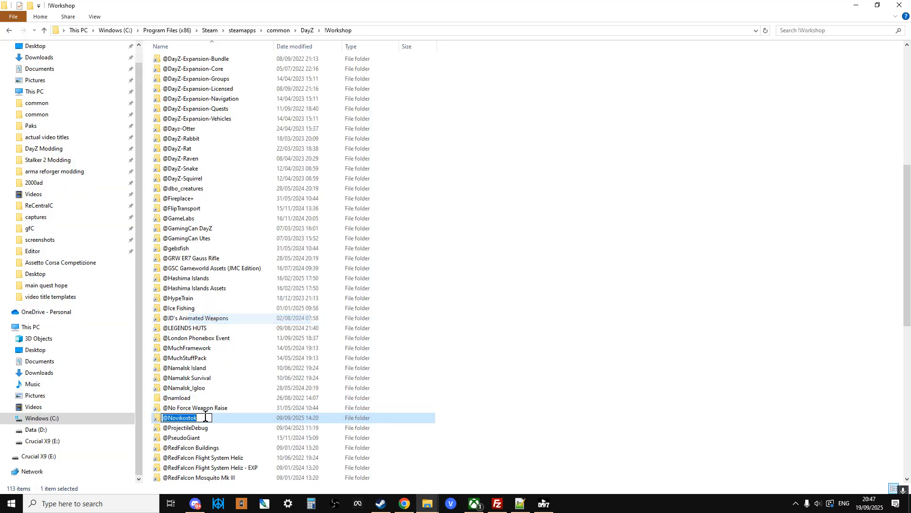
key("ctrl+c")
key("Return")
left_click(404, 503)
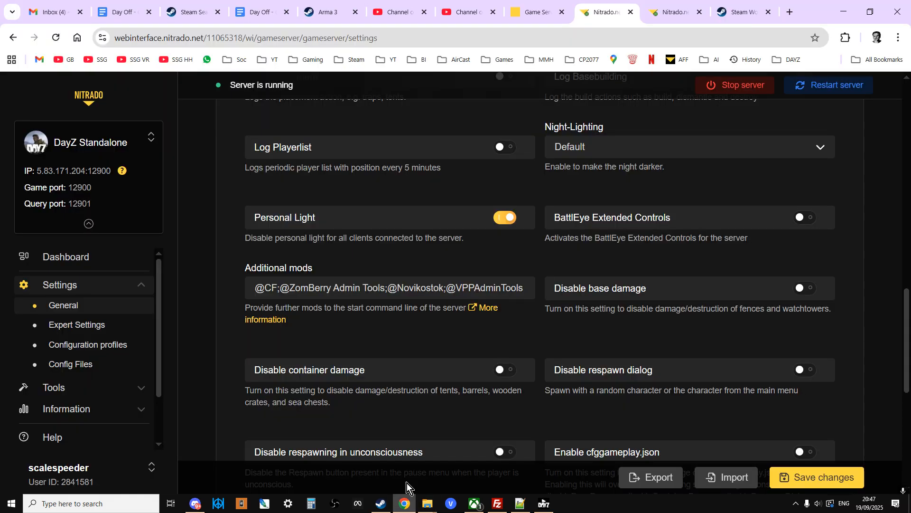
left_click(448, 287)
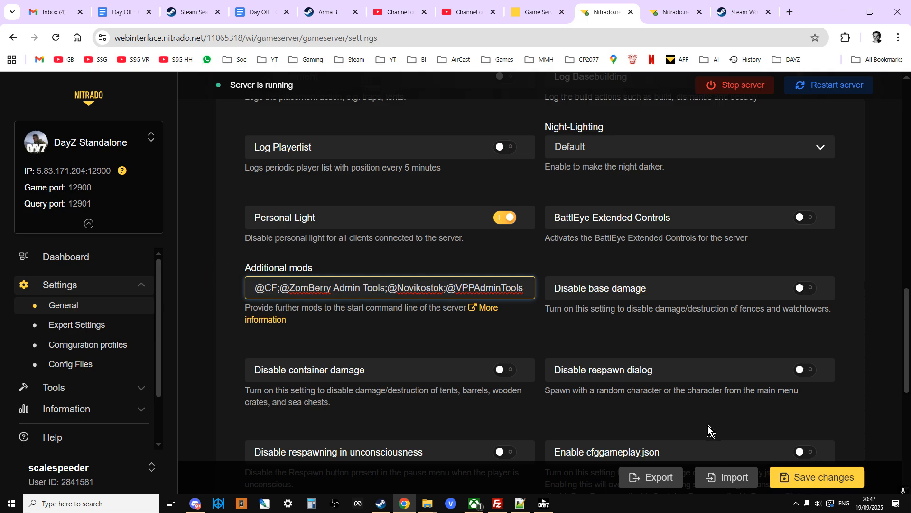
scroll(708, 425, "up", 3)
scroll(707, 424, "up", 3)
scroll(707, 424, "up", 3)
scroll(707, 424, "up", 2)
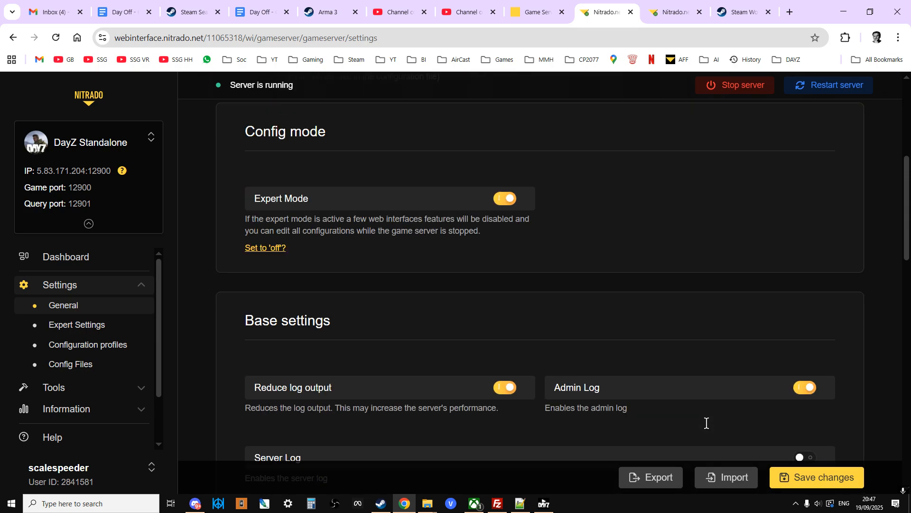
scroll(708, 424, "up", 1)
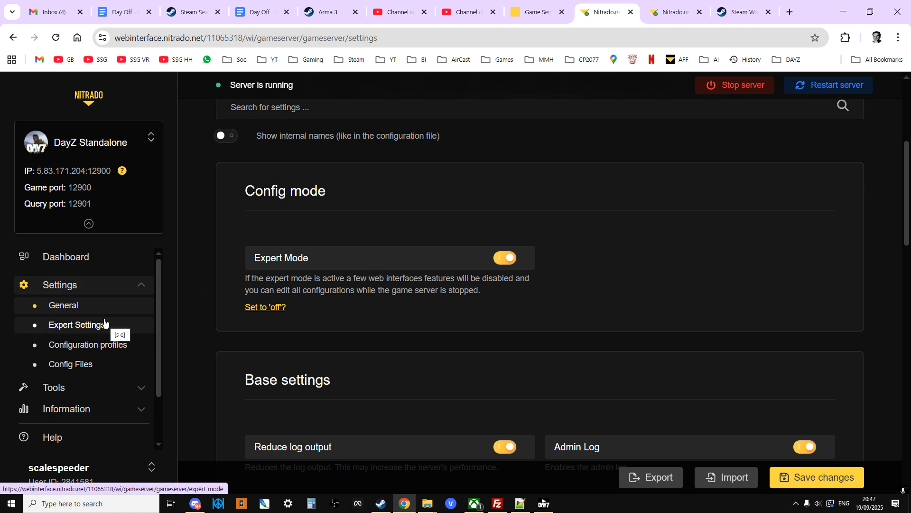
In Expert Settings, locate serverDZ.cfg's Missions class and confirm template dayzOffline.novikostok.
left_click(56, 327)
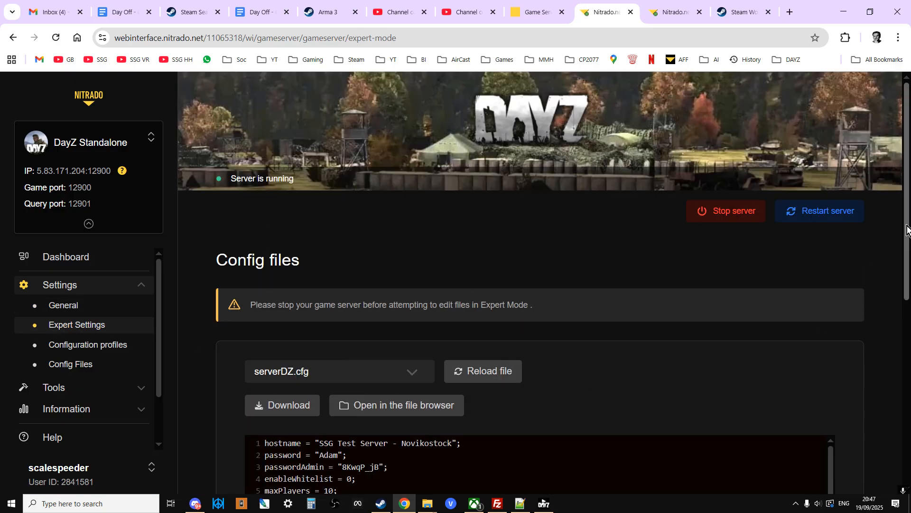
left_click_drag(906, 235, 906, 299)
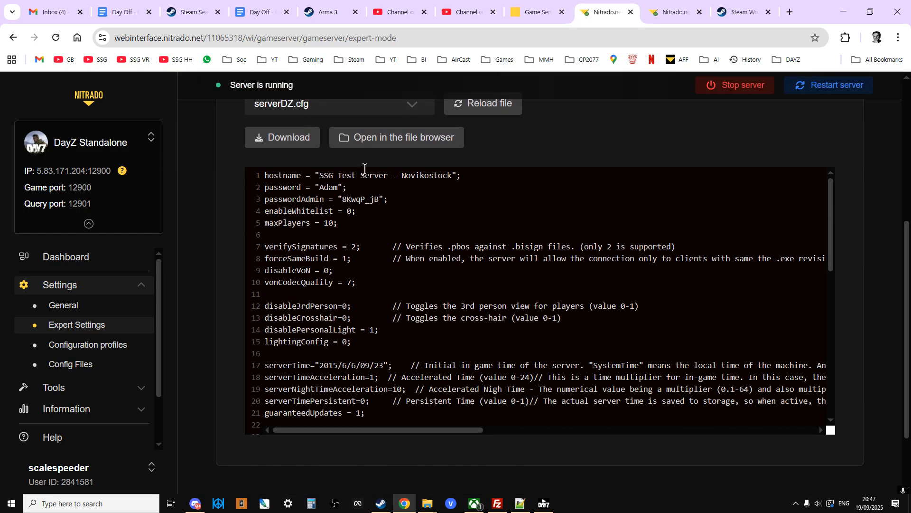
scroll(393, 295, "down", 3)
scroll(392, 296, "down", 5)
scroll(392, 296, "down", 5)
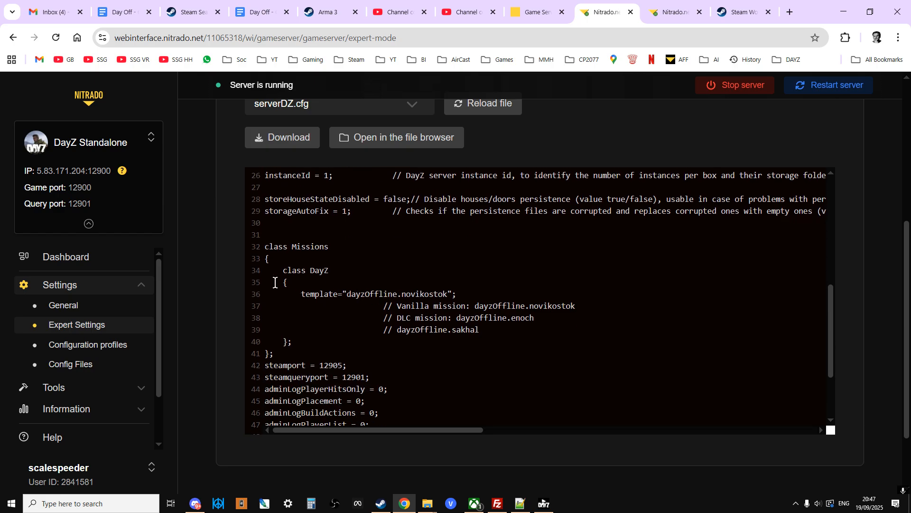
left_click_drag(266, 248, 378, 354)
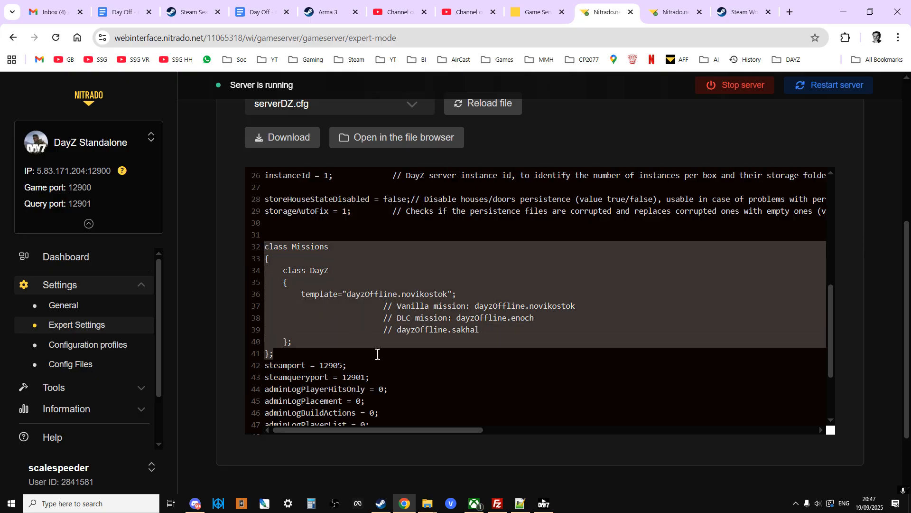
left_click(320, 341)
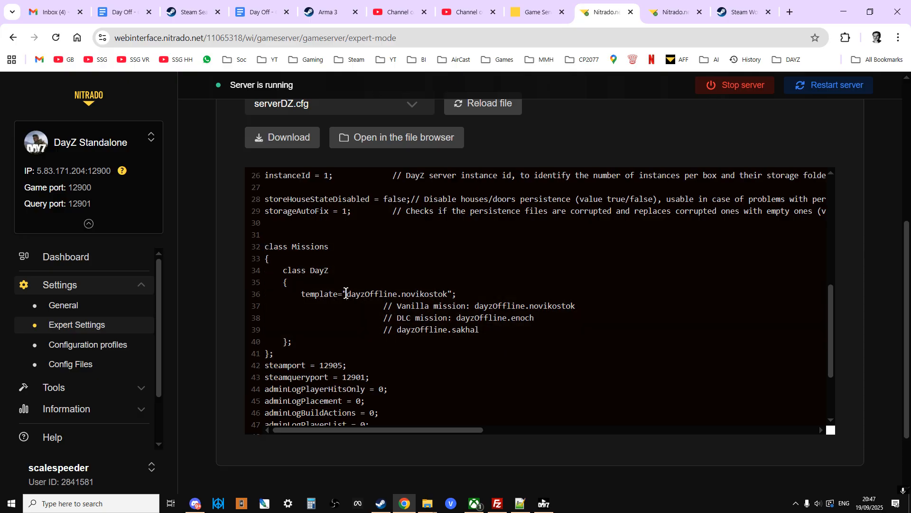
left_click_drag(347, 294, 450, 294)
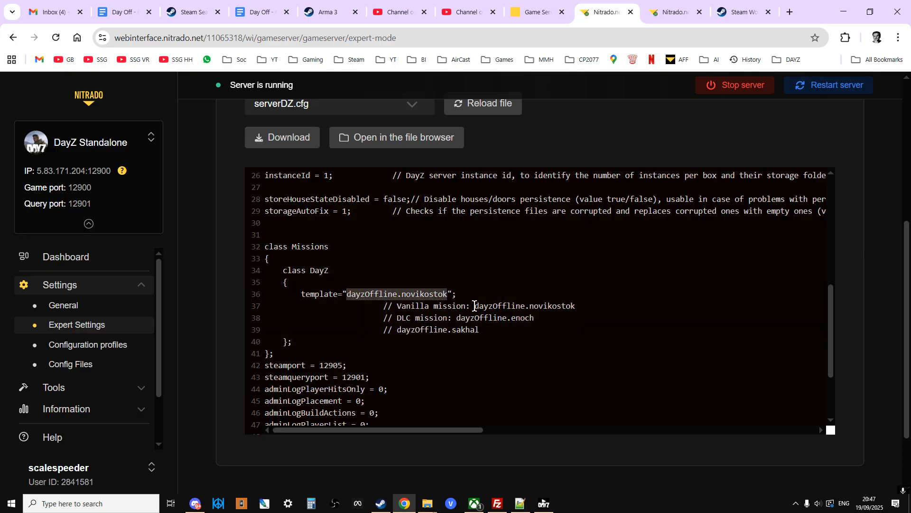
left_click(474, 305)
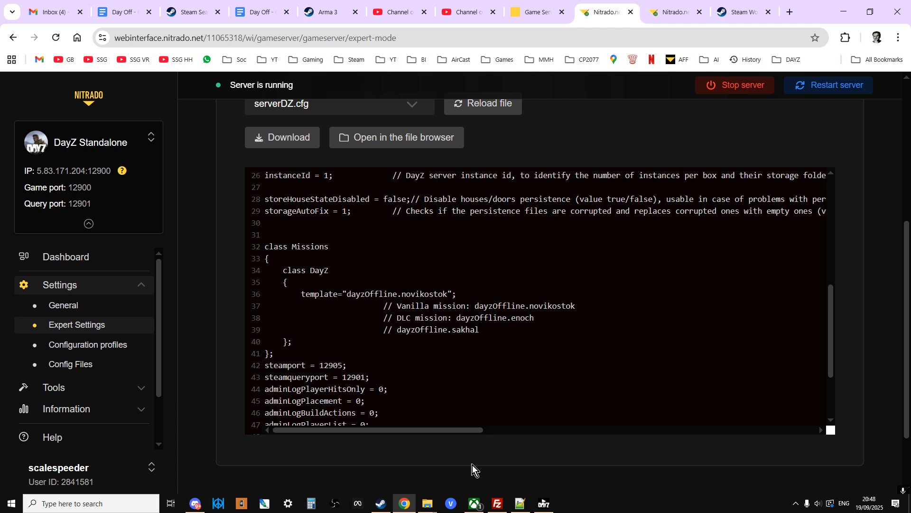
mouse_move(427, 503)
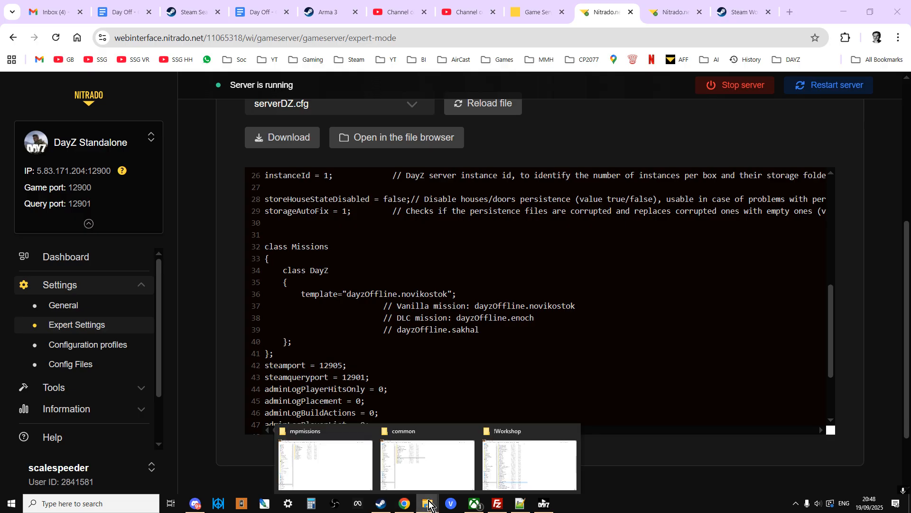
left_click(528, 464)
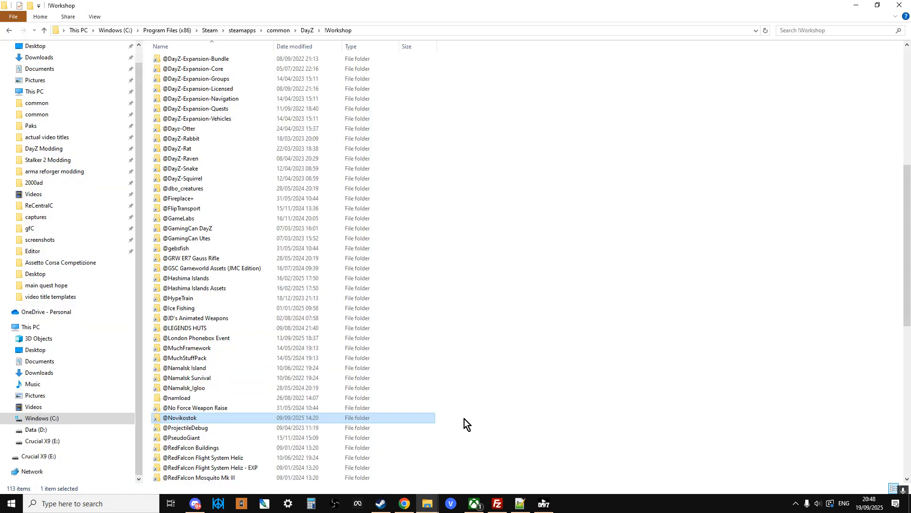
double_click(184, 419)
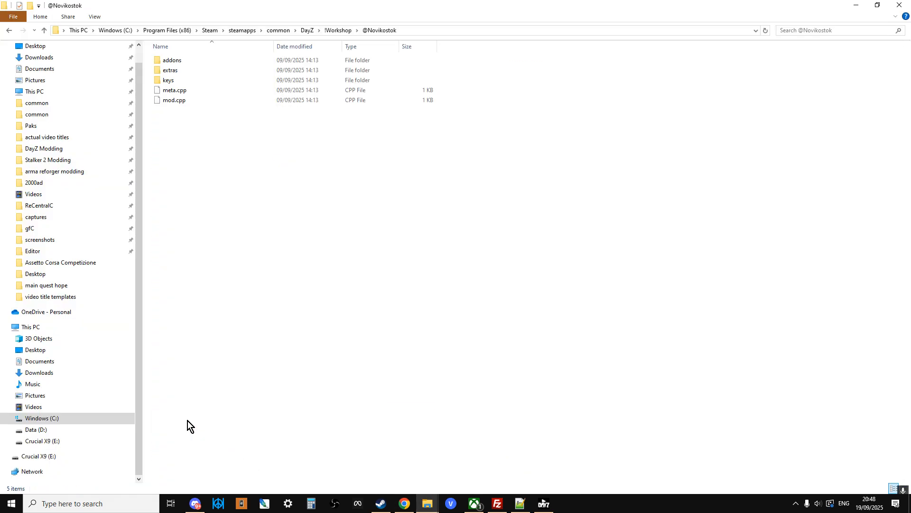
double_click(172, 70)
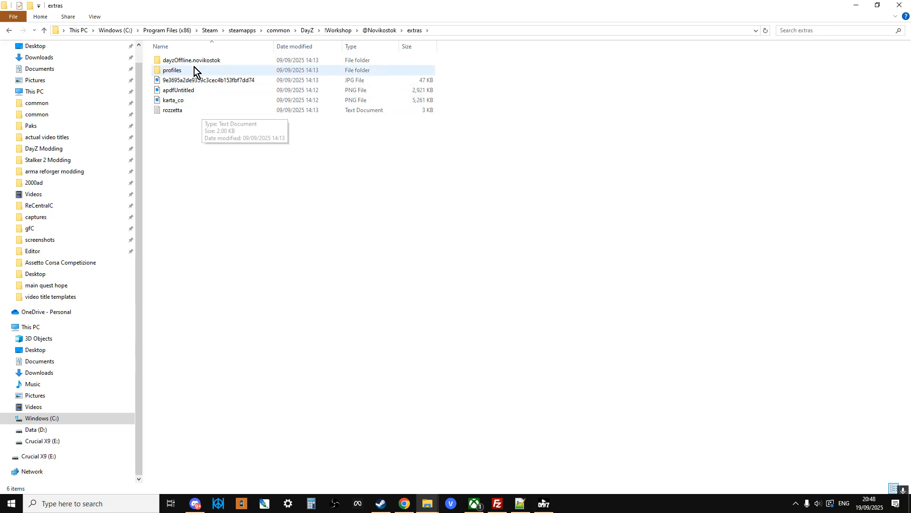
left_click(194, 64)
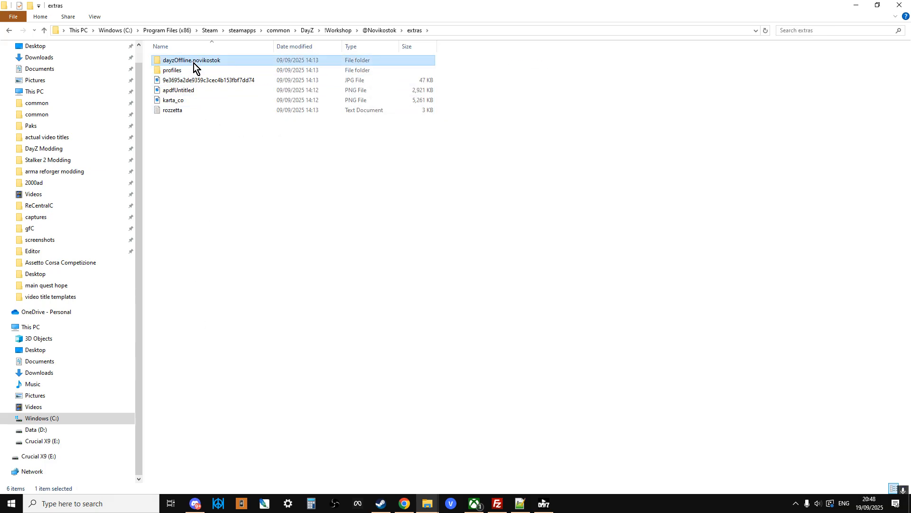
left_click(194, 63)
right_click(194, 61)
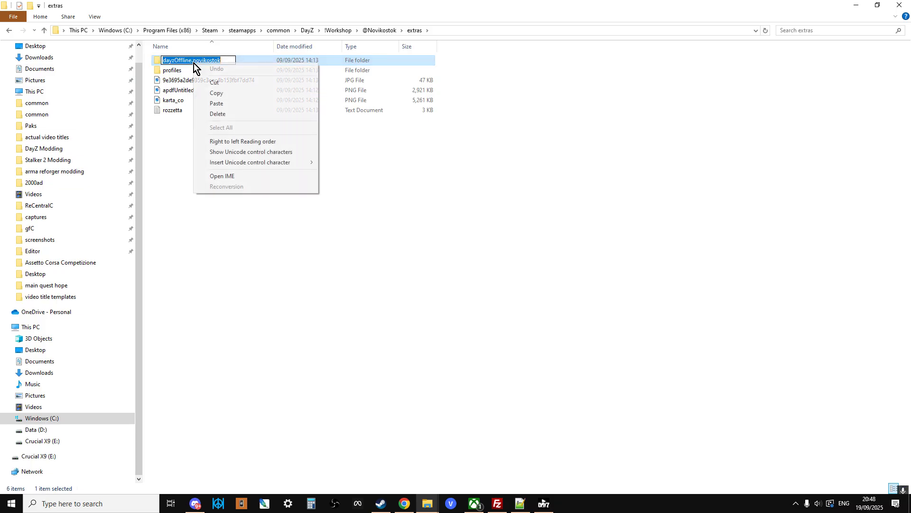
left_click(215, 95)
left_click(306, 263)
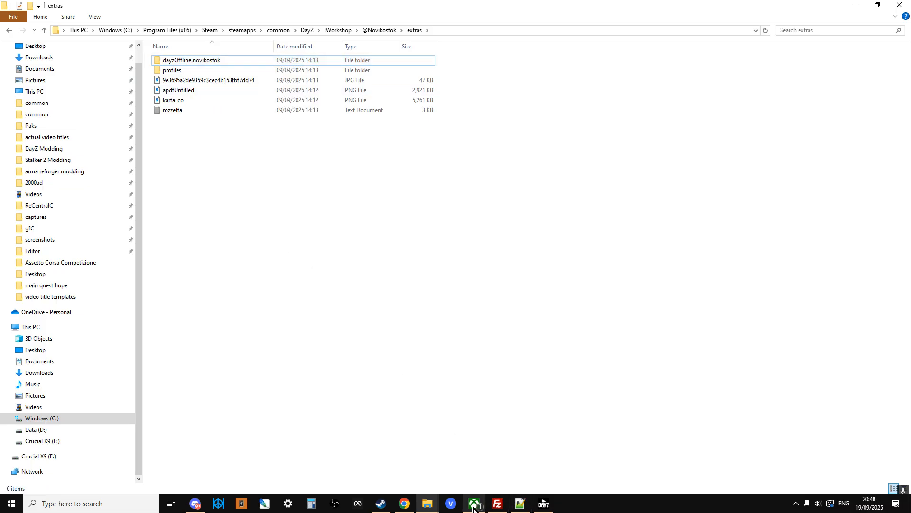
Re-check the dayzOffline.novikostok template name in the serverDZ.cfg editor.
left_click(404, 503)
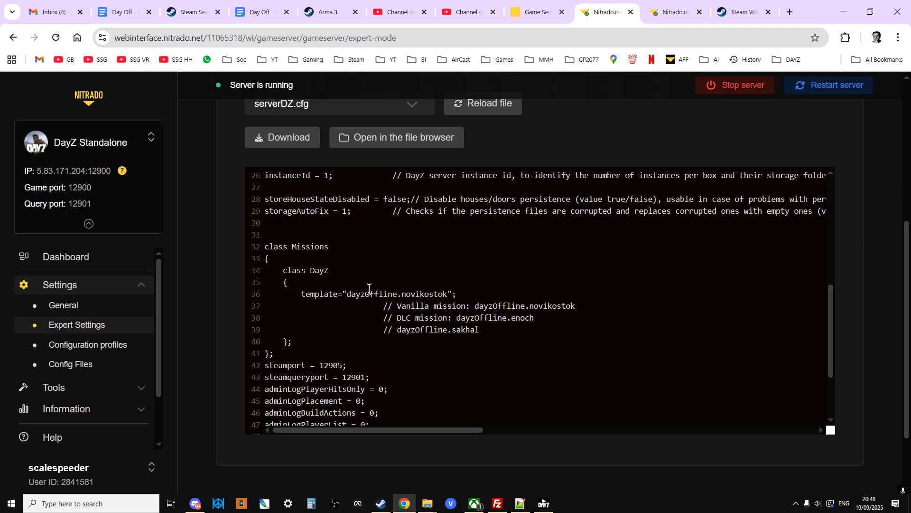
left_click_drag(449, 293, 348, 293)
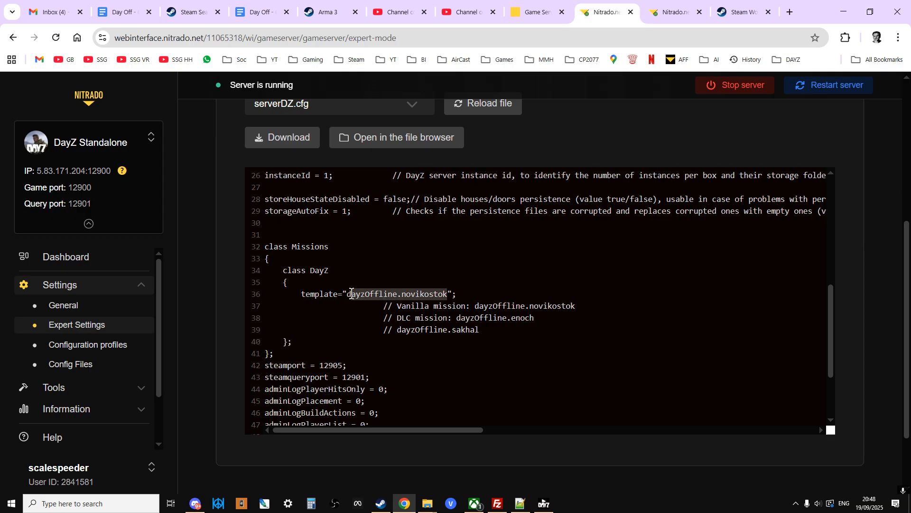
left_click(398, 294)
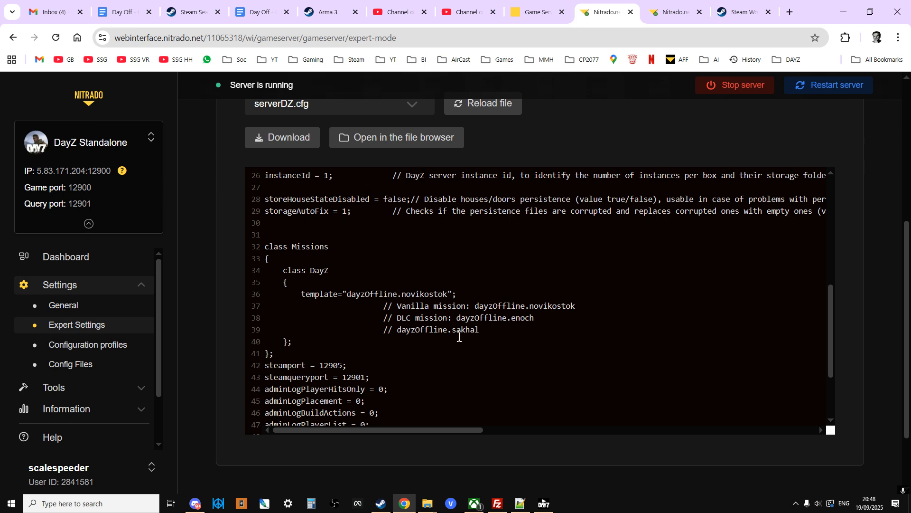
scroll(460, 336, "up", 3)
scroll(459, 336, "up", 3)
scroll(641, 321, "up", 2)
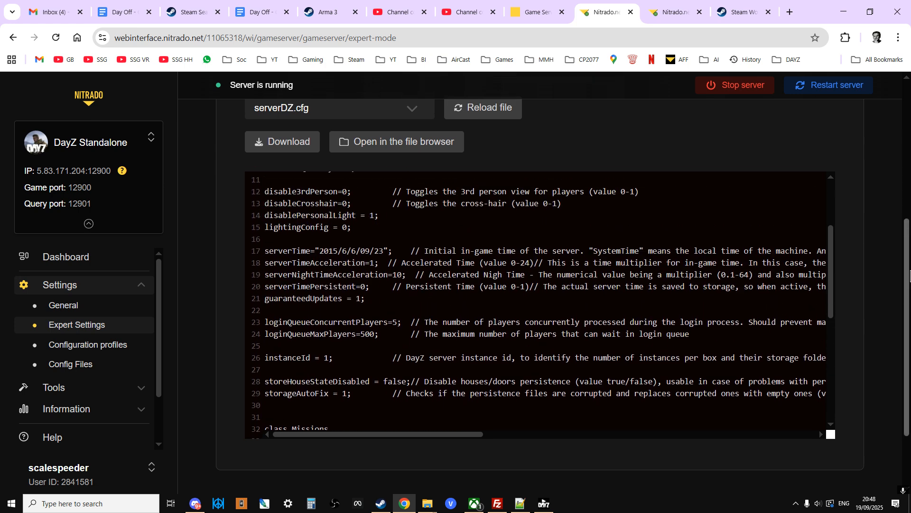
left_click_drag(907, 292, 907, 192)
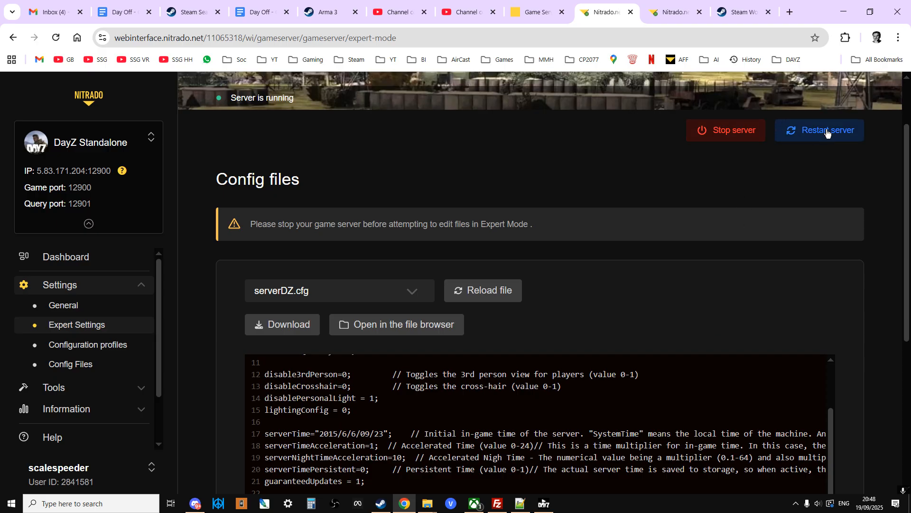
scroll(654, 285, "down", 1)
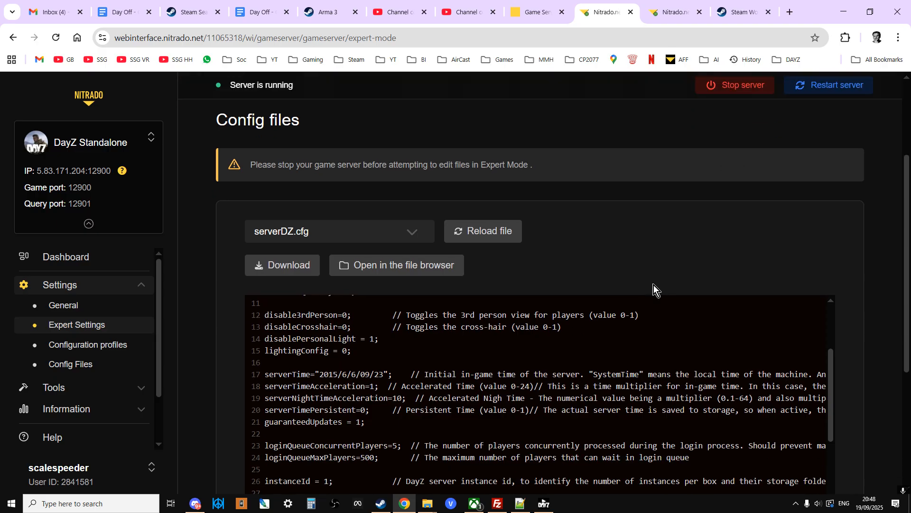
Check the Nitrado Game Services overview, then return to the server's config files page.
left_click(669, 11)
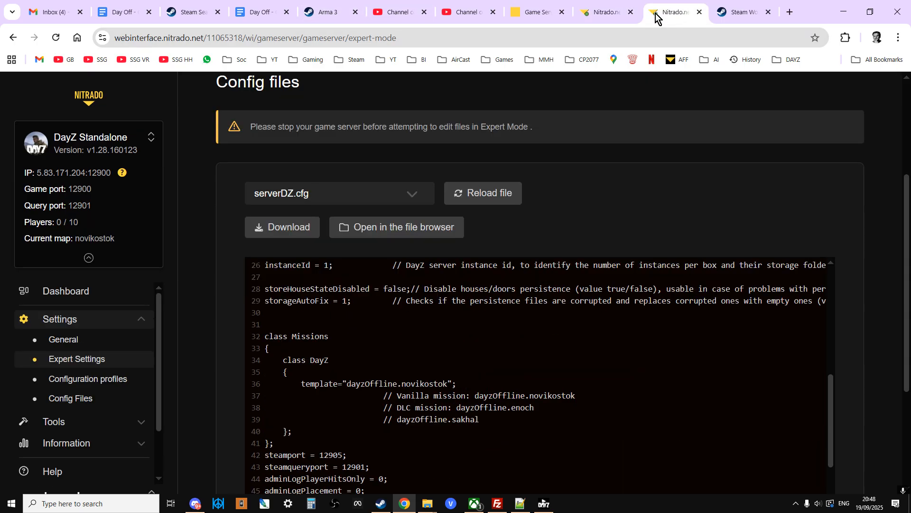
left_click(538, 12)
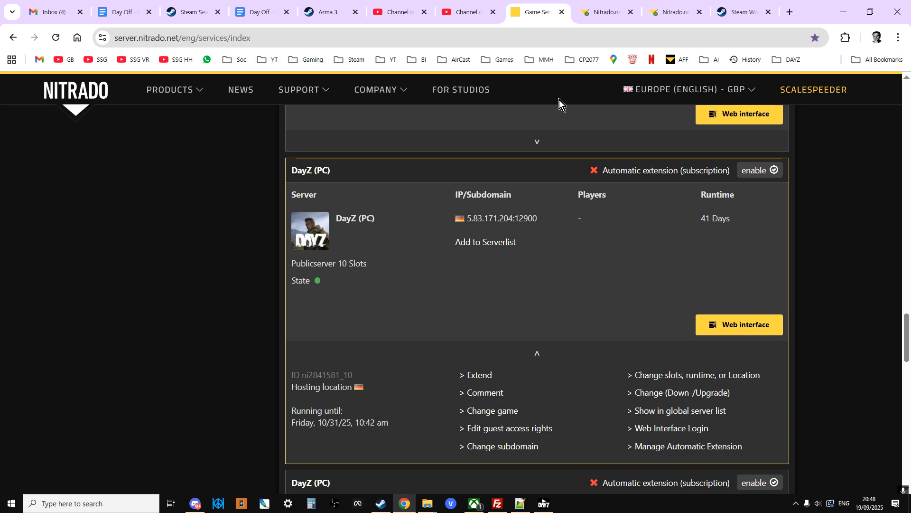
left_click(605, 12)
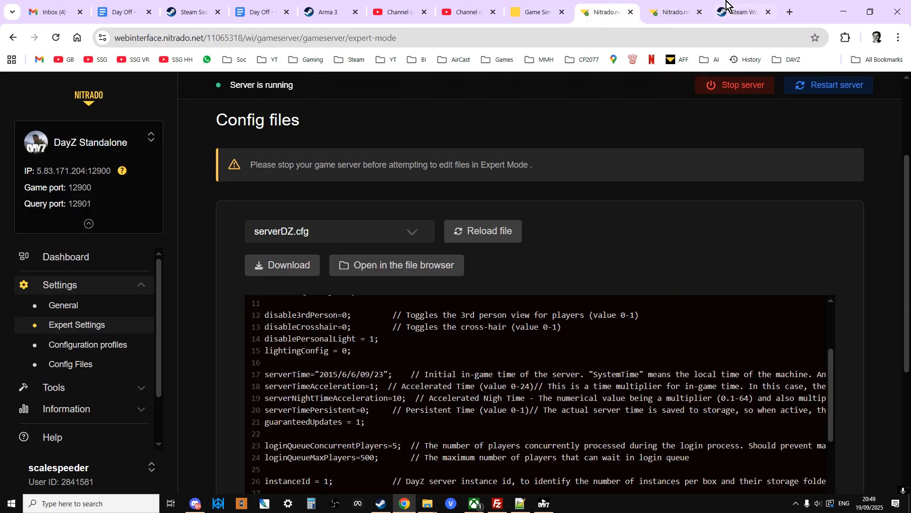
left_click(69, 306)
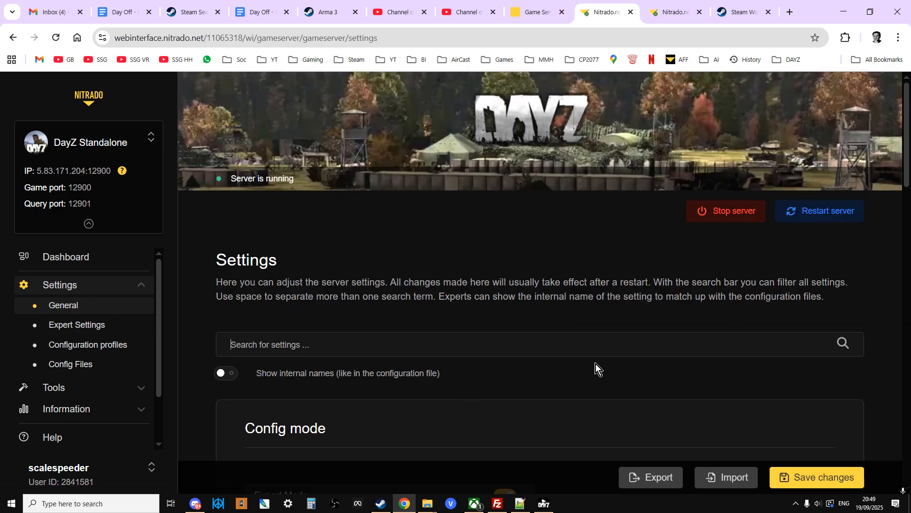
scroll(740, 328, "down", 2)
scroll(738, 328, "down", 2)
scroll(735, 330, "down", 1)
scroll(732, 331, "down", 3)
scroll(431, 272, "down", 3)
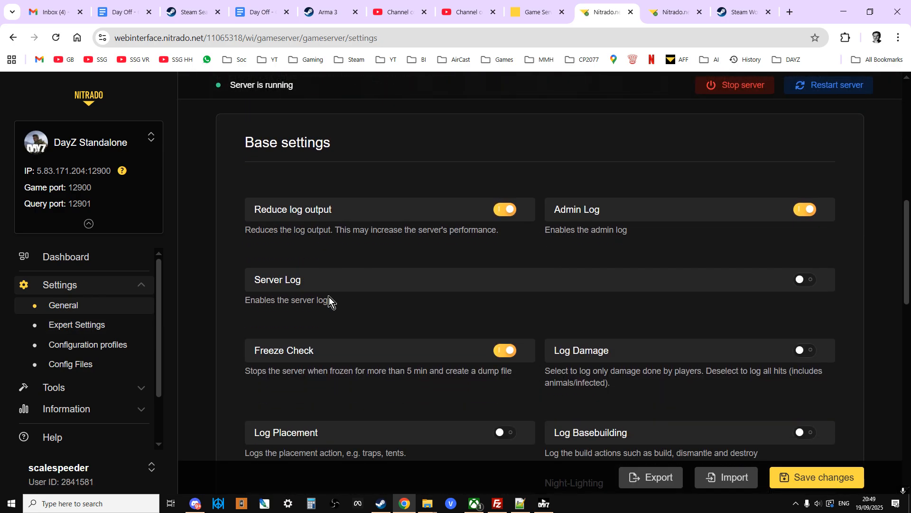
scroll(329, 297, "down", 2)
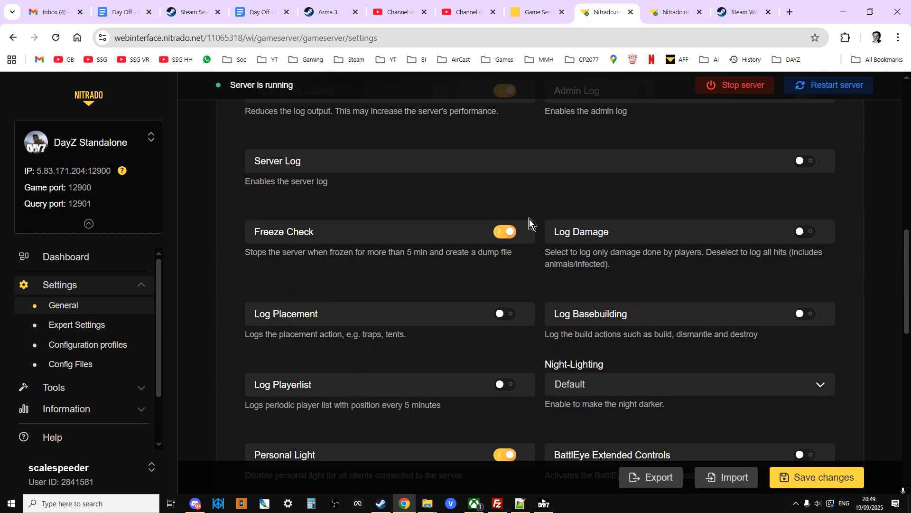
scroll(477, 405, "down", 2)
scroll(499, 371, "down", 1)
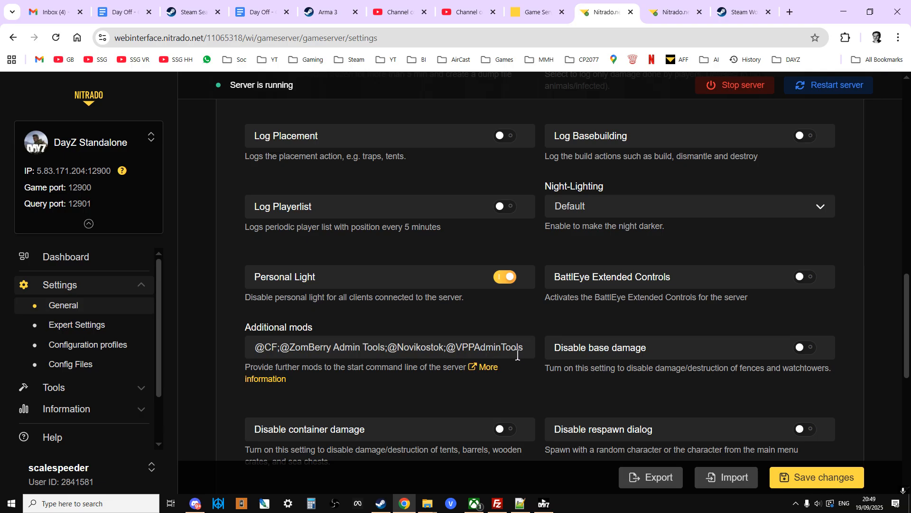
left_click_drag(388, 347, 443, 347)
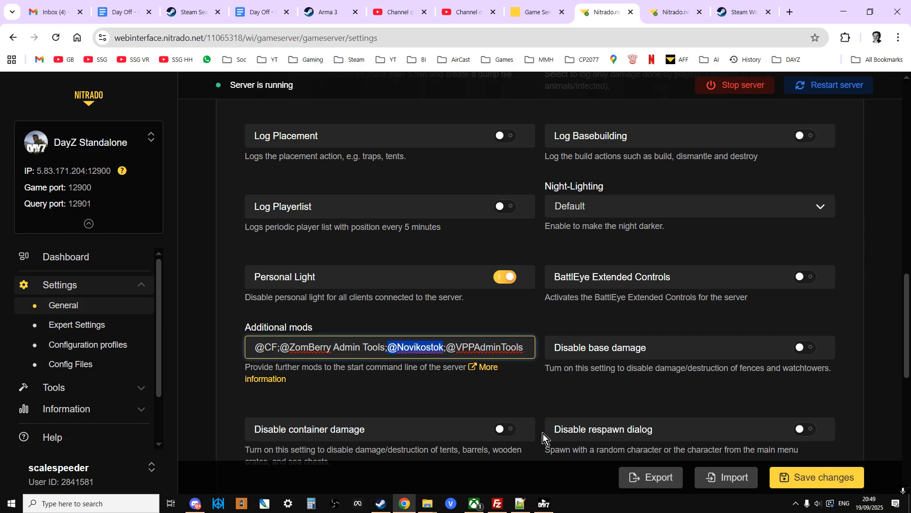
Show the DayZ launcher's server list while cross-checking the Nitrado mods setting.
left_click(545, 503)
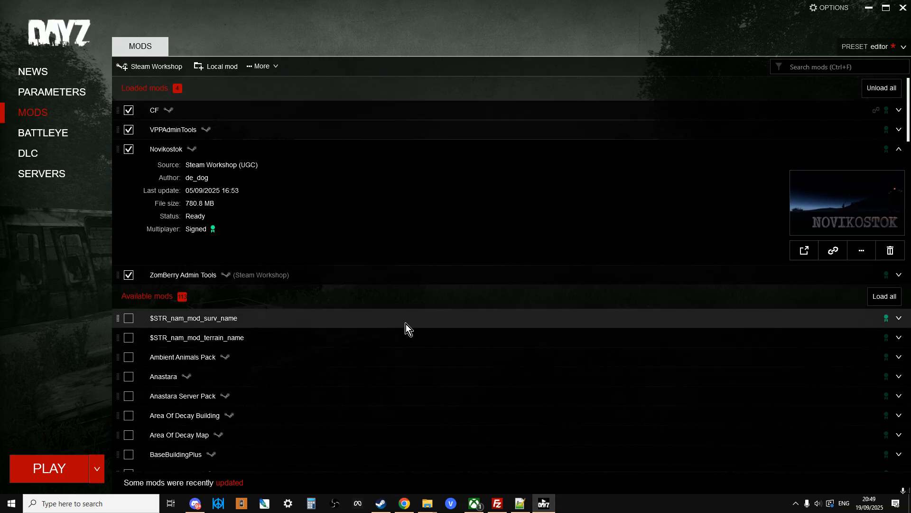
left_click(30, 177)
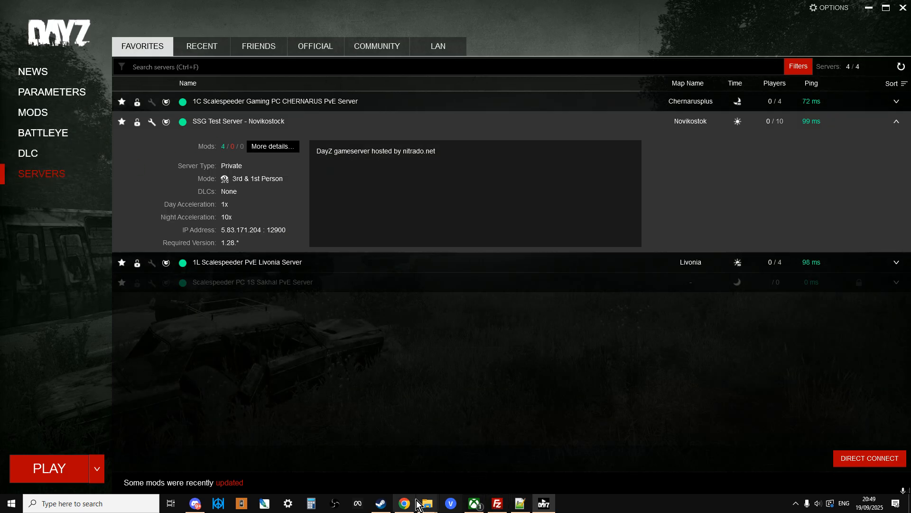
left_click(405, 503)
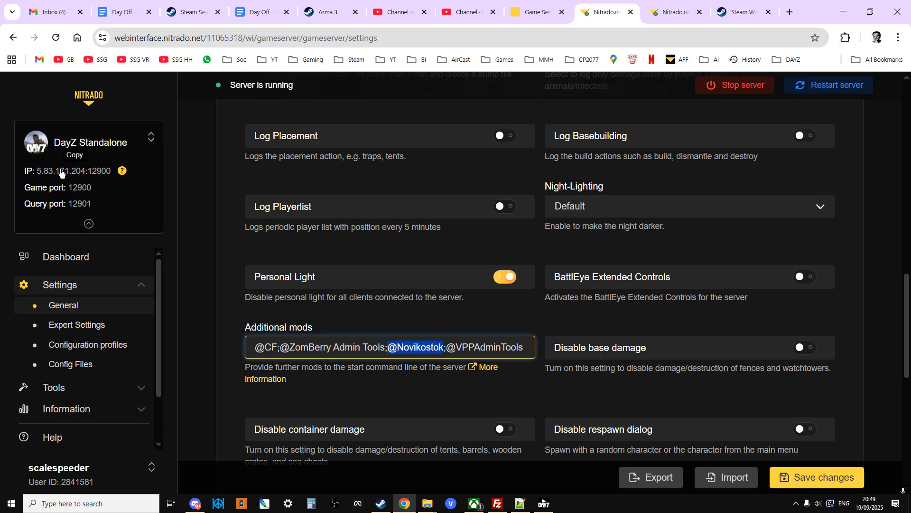
left_click(544, 504)
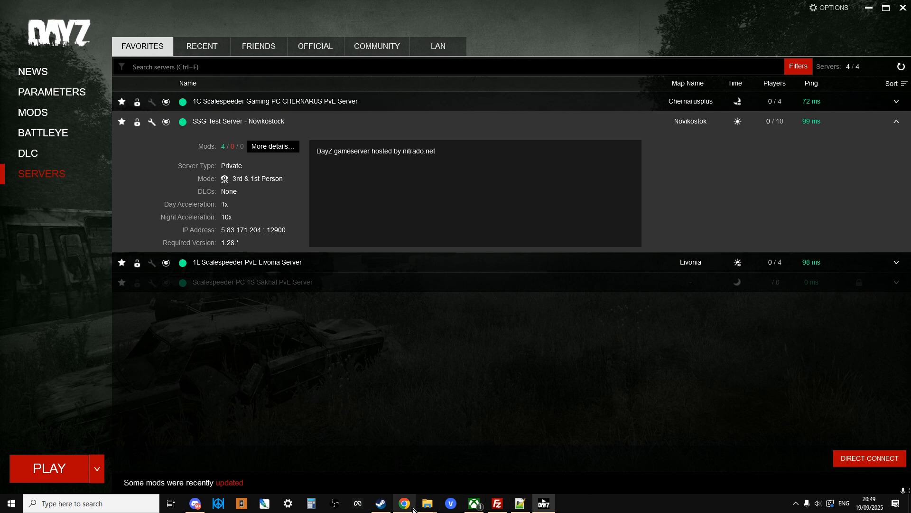
left_click(404, 503)
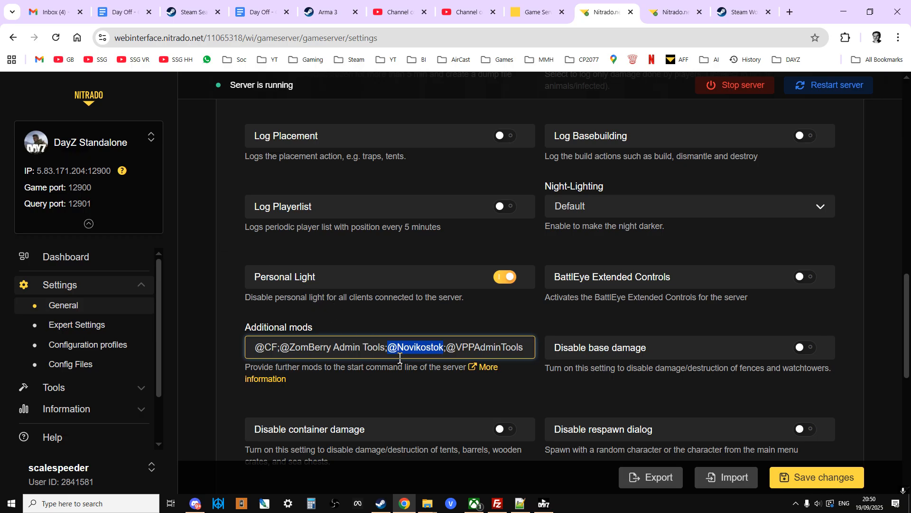
left_click(544, 505)
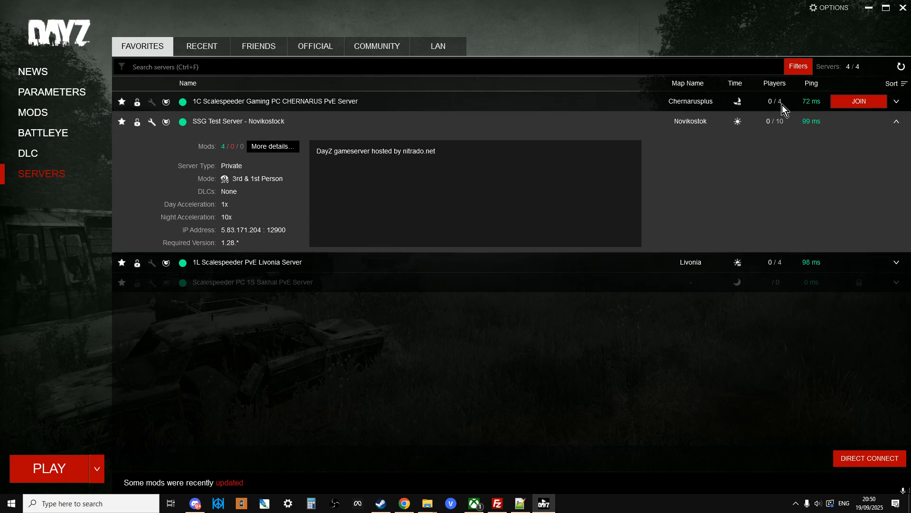
Join SSG Test Server - Novikostock with Setup DLCs and Mods, reaching the password prompt.
left_click(860, 121)
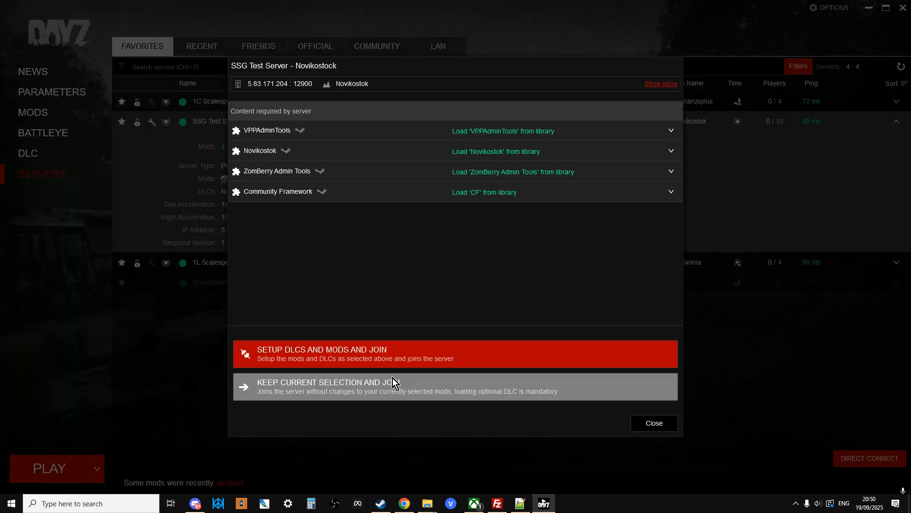
left_click(407, 353)
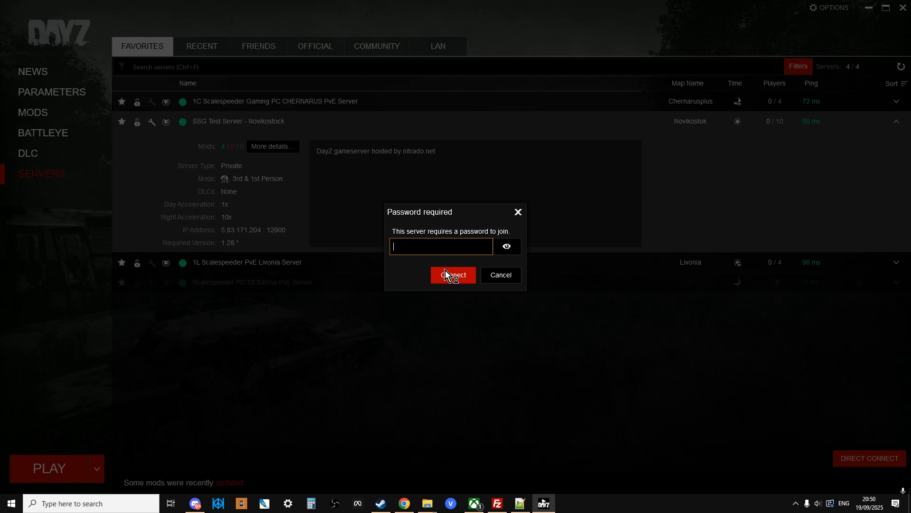
Minimize Chrome, Explorer, FileZilla, Notepad++ and Discord, then launch DayZ from its desktop icon.
key("alt+Tab")
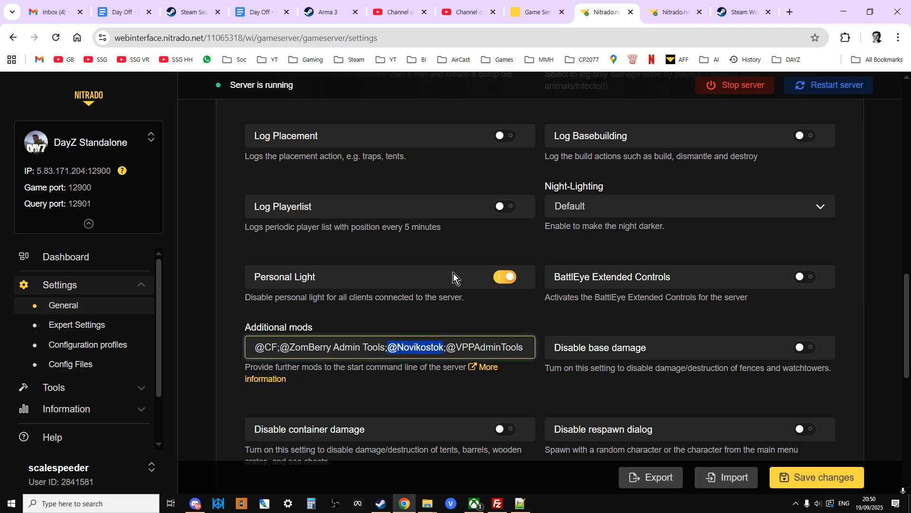
left_click(850, 6)
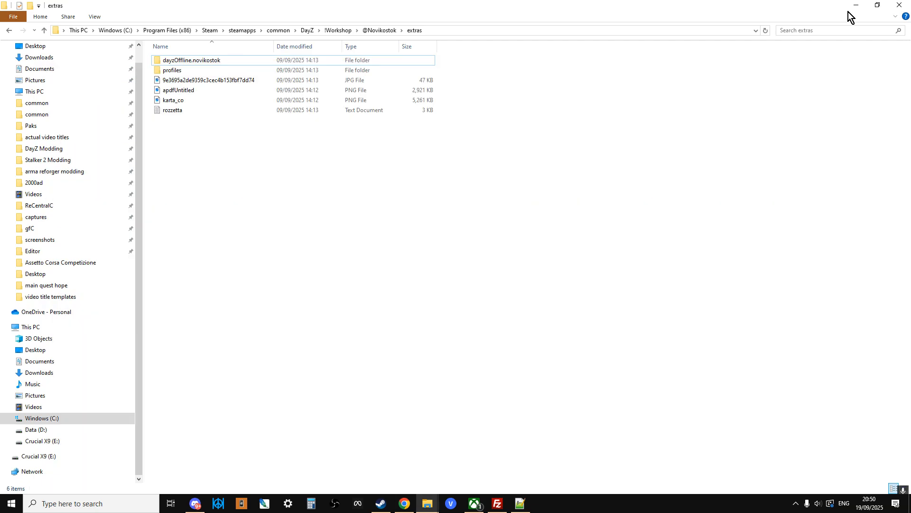
left_click(852, 7)
left_click(853, 6)
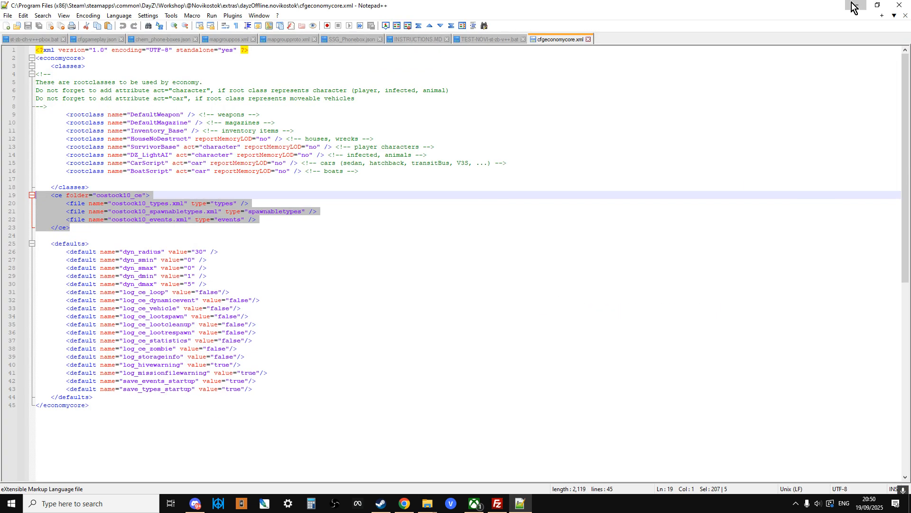
left_click(853, 6)
left_click(854, 6)
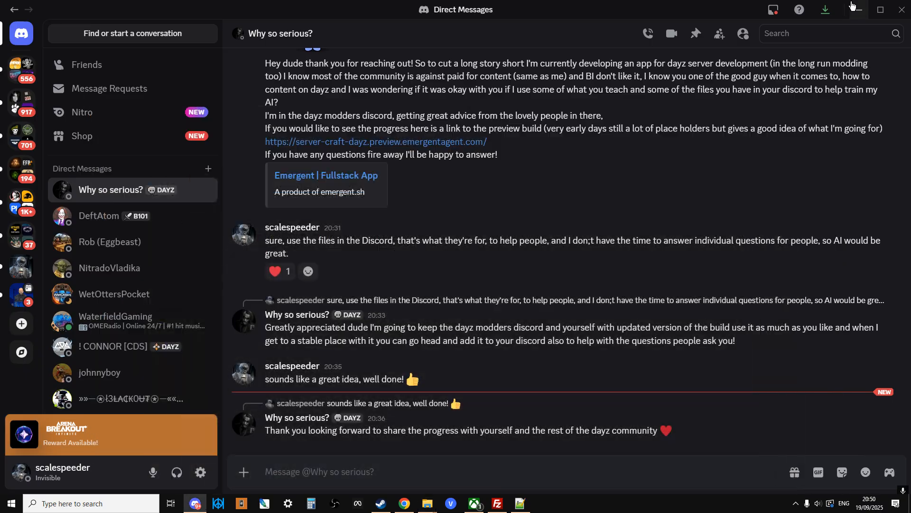
left_click(860, 14)
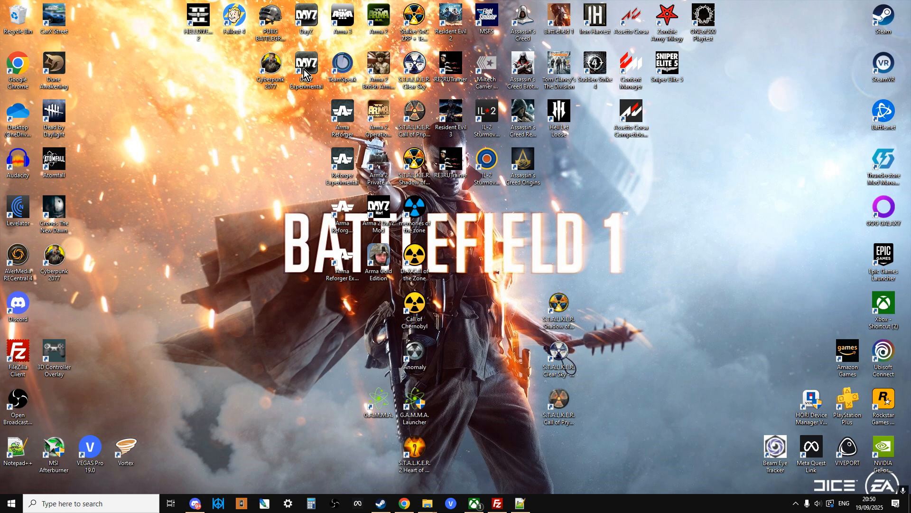
double_click(308, 18)
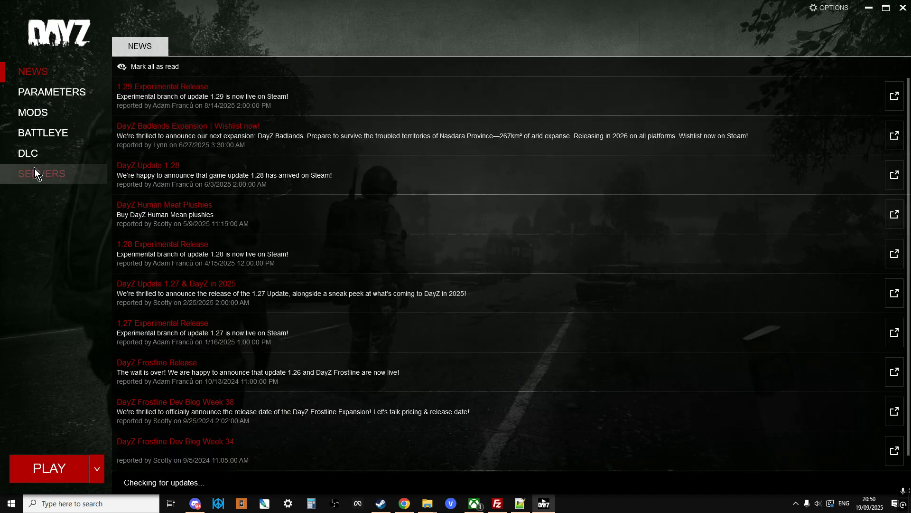
Join SSG Test Server - Novikostock from favourites, loading its required mods and entering the password.
left_click(35, 169)
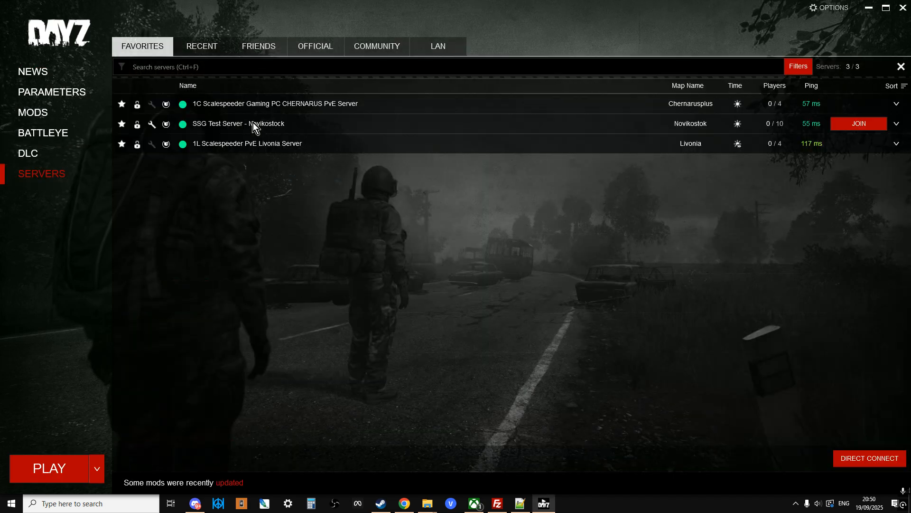
left_click(858, 123)
left_click(430, 342)
type("****")
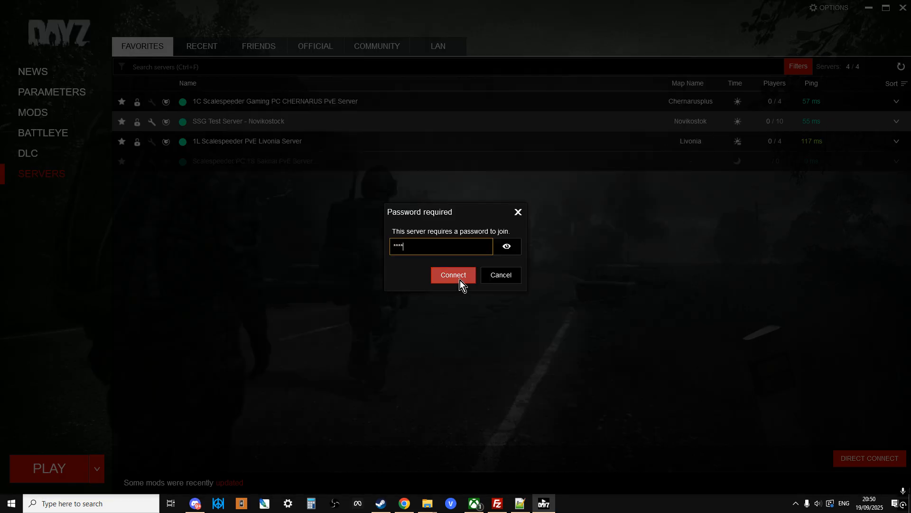
left_click(460, 279)
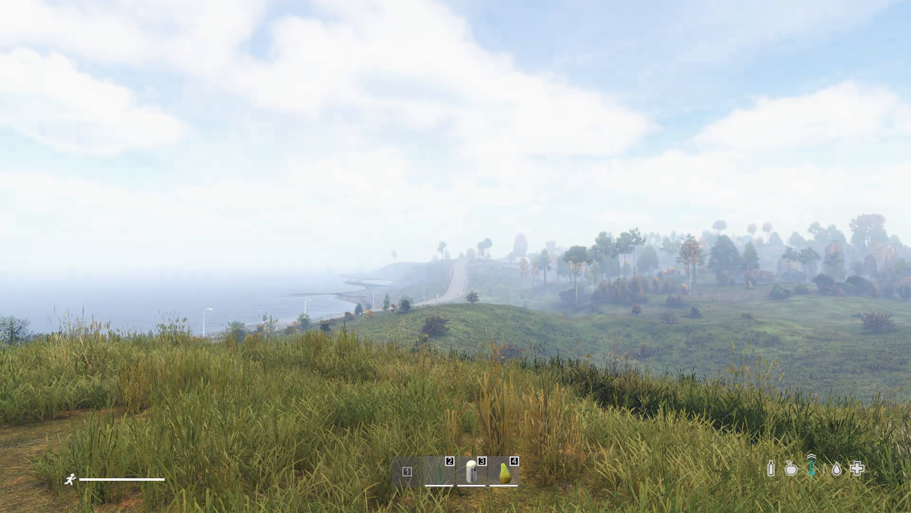
Switch to third-person view and run the character forward through the grass on Novikostok.
key("KP_Enter")
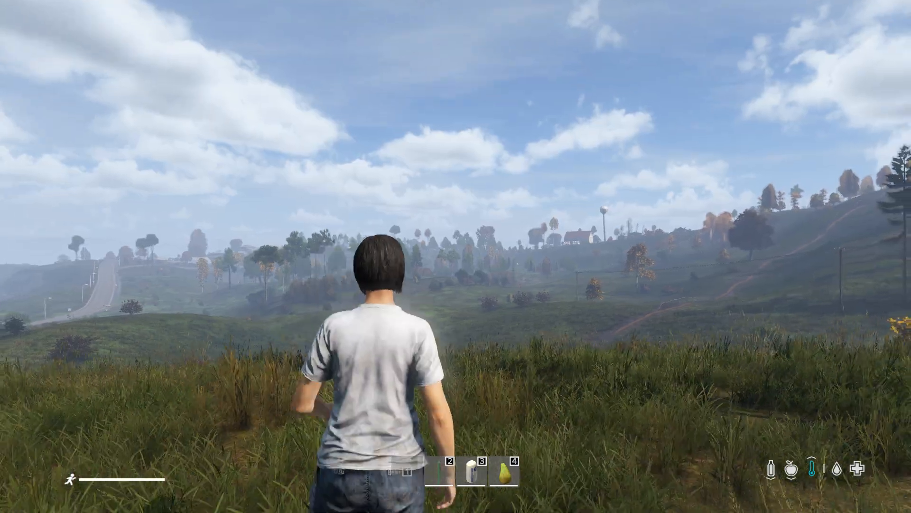
key("w")
key("w")
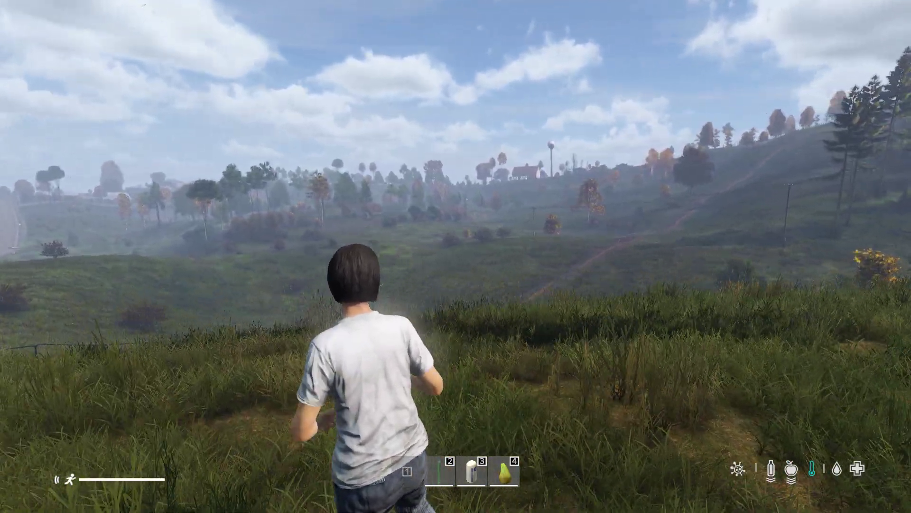
key("w")
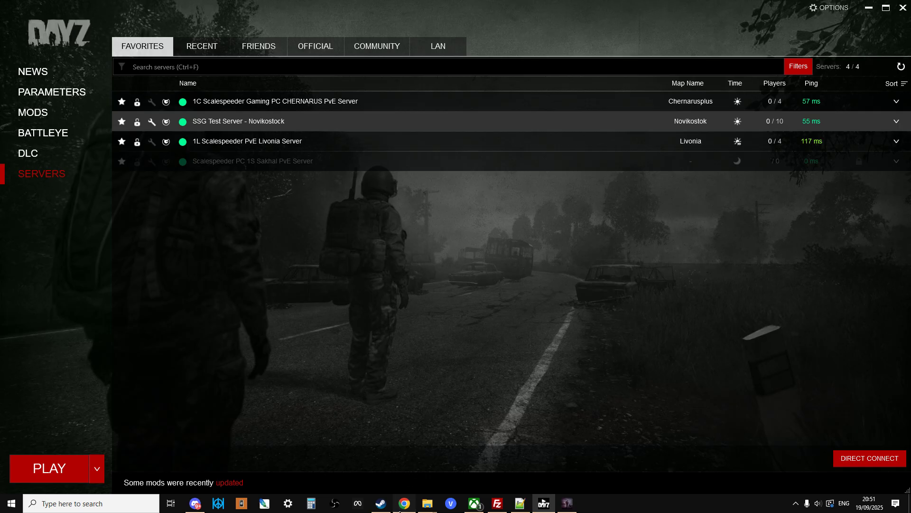
Return to Chrome and show the Novikostok mod's Steam Workshop page.
left_click(405, 503)
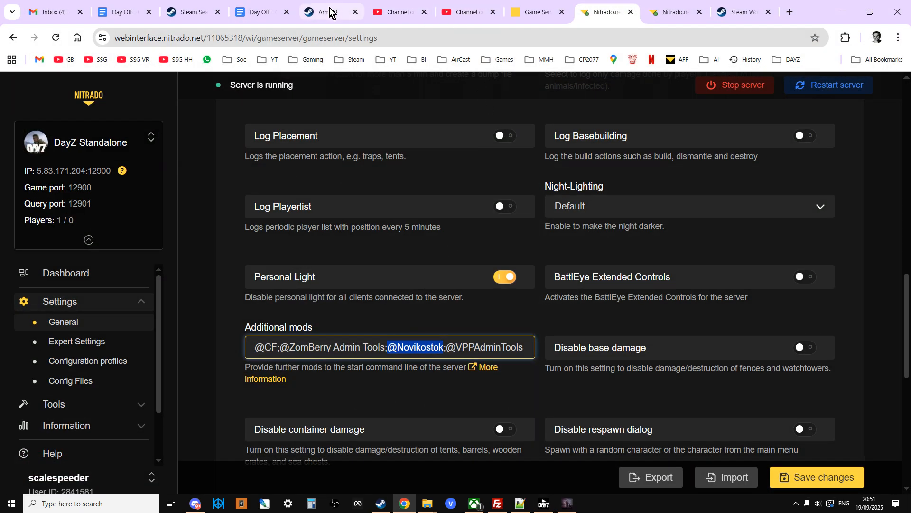
left_click(737, 12)
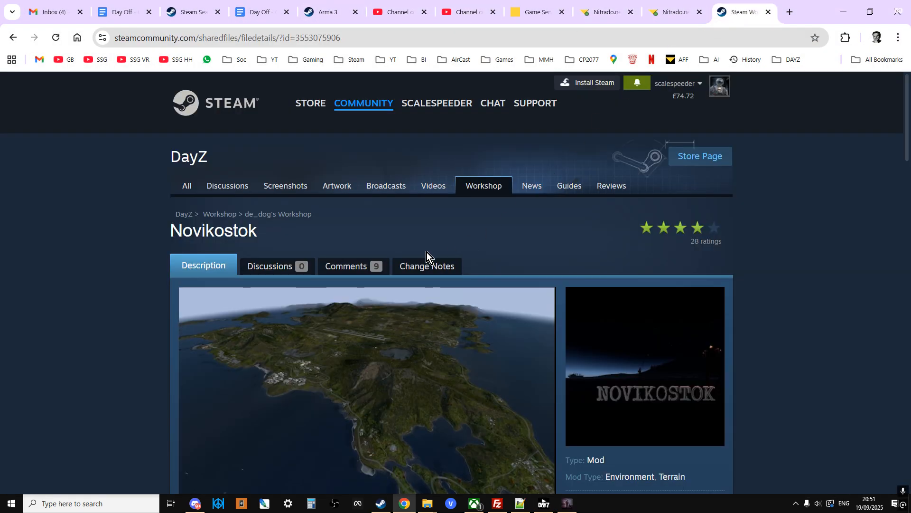
scroll(428, 254, "down", 2)
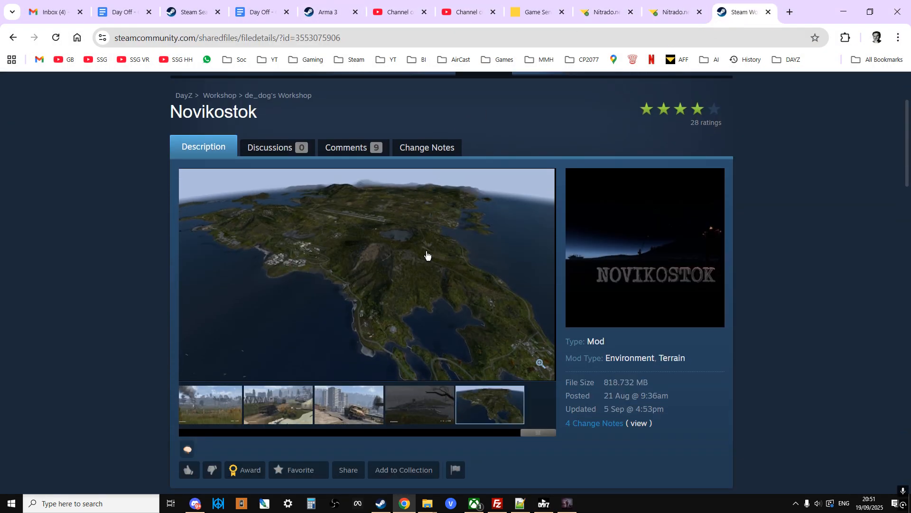